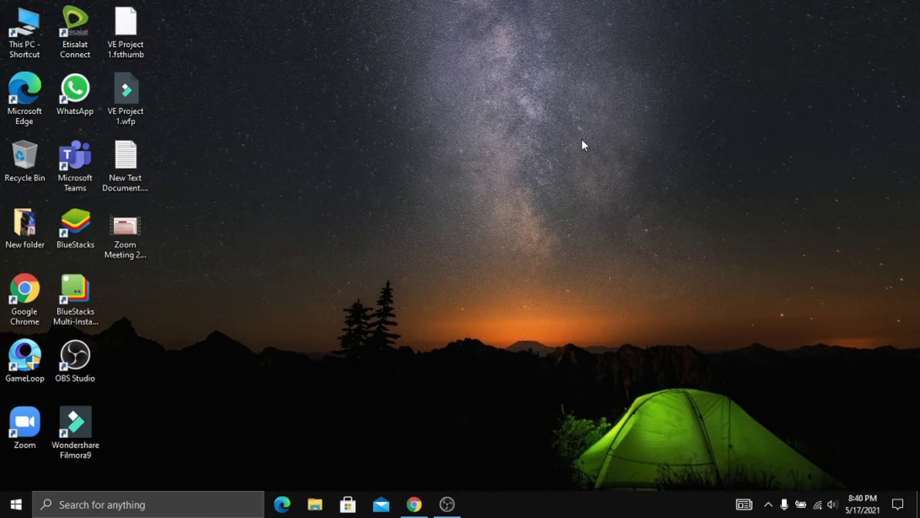
Step: Refresh the desktop from its shortcut menu and bring OBS Studio back from the taskbar
{"action": "right_click", "coordinate": [571, 143]}
{"action": "left_click", "coordinate": [599, 185]}
{"action": "right_click", "coordinate": [558, 146]}
{"action": "left_click", "coordinate": [594, 186]}
{"action": "left_click", "coordinate": [458, 494]}
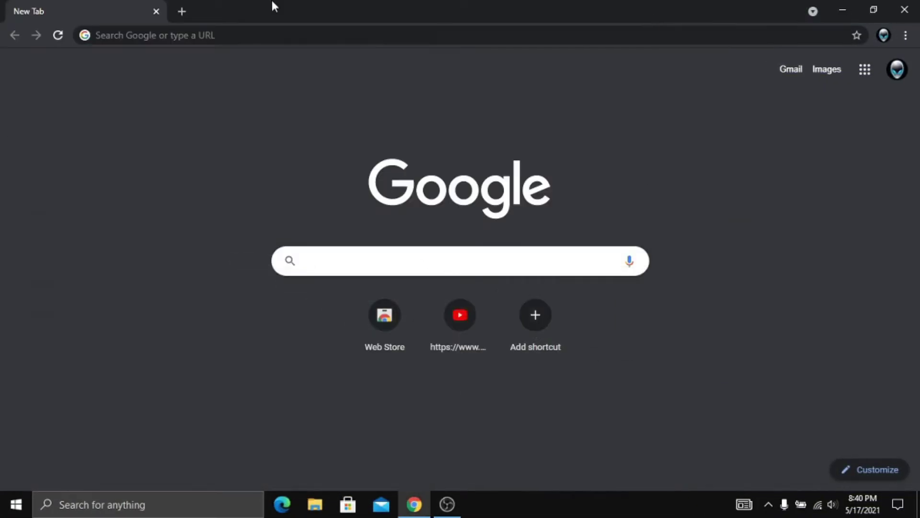
Step: Type 'CAnva' in Google's search box and pick the 'canva logo' suggestion
{"action": "left_click", "coordinate": [336, 262]}
{"action": "type", "text": "CA"}
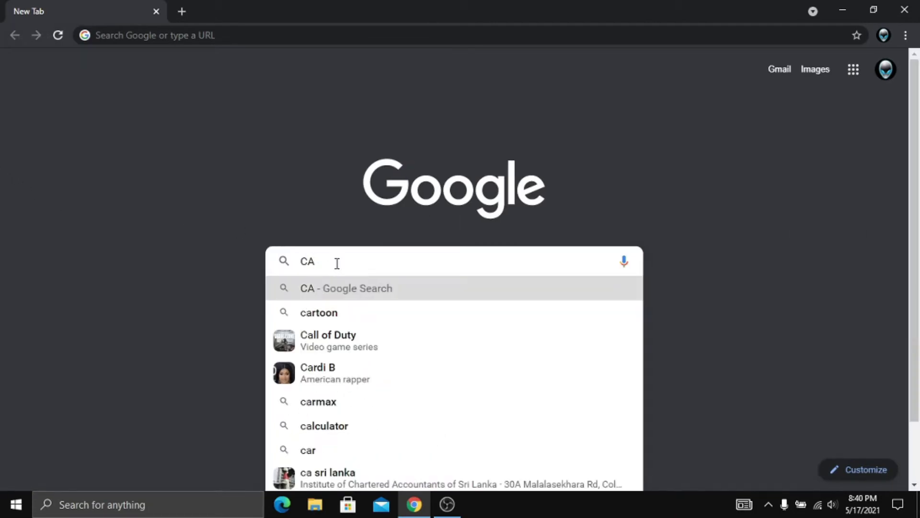
{"action": "type", "text": "nva"}
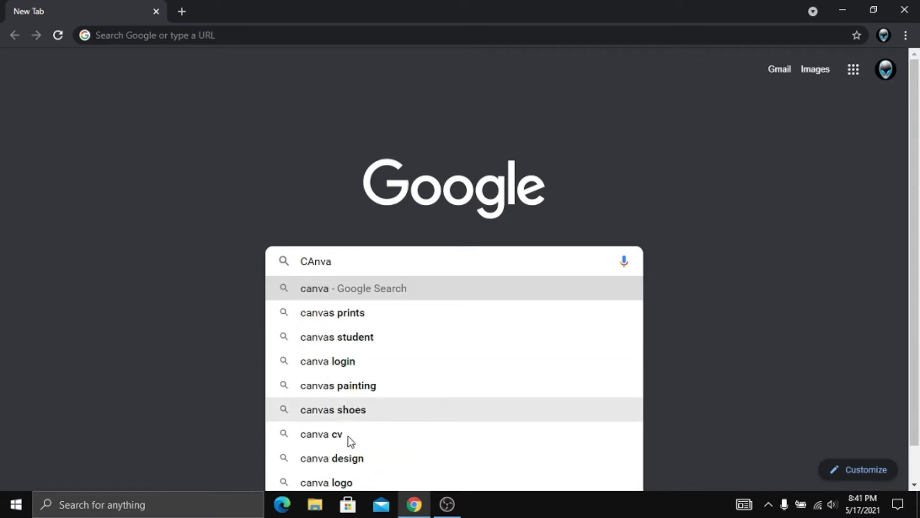
{"action": "left_click", "coordinate": [362, 482]}
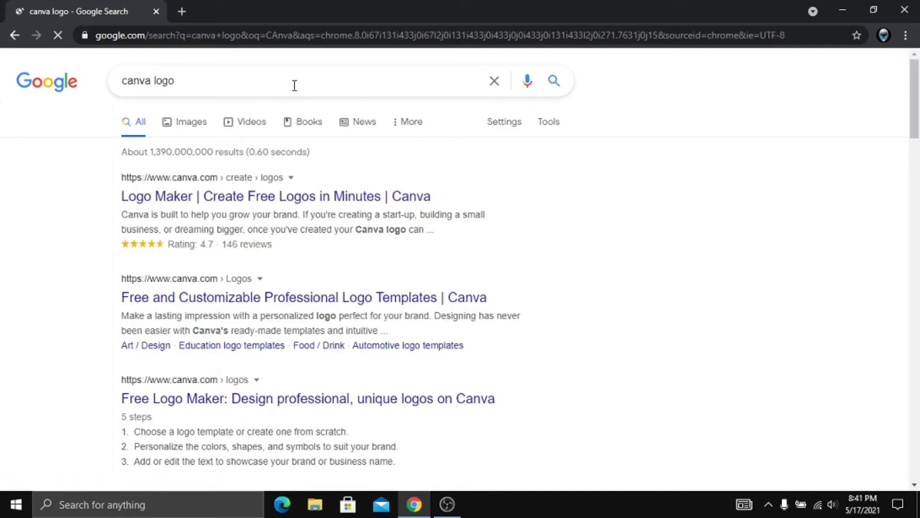
Step: Open Canva's free logo maker page from the search results
{"action": "left_click", "coordinate": [283, 196]}
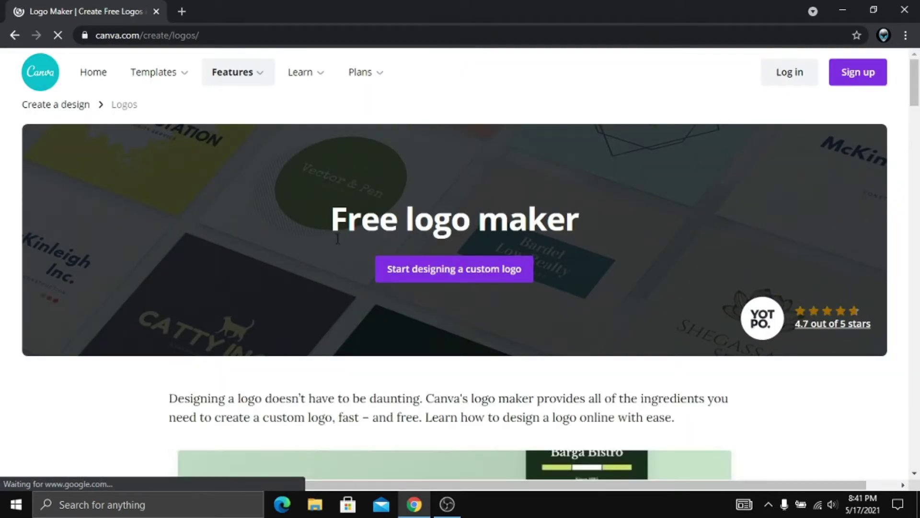
{"action": "scroll", "coordinate": [253, 178], "scroll_direction": "down", "scroll_amount": 8}
{"action": "scroll", "coordinate": [240, 225], "scroll_direction": "up", "scroll_amount": 8}
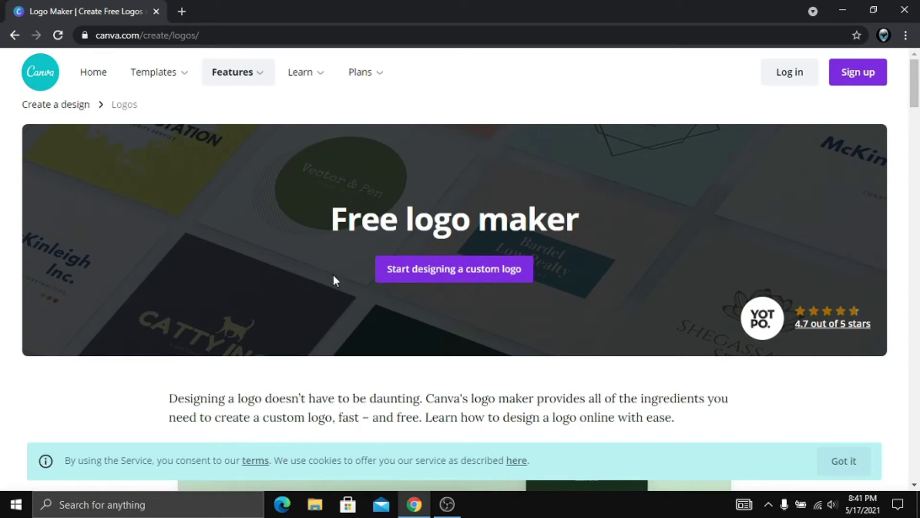
{"action": "left_click", "coordinate": [447, 503]}
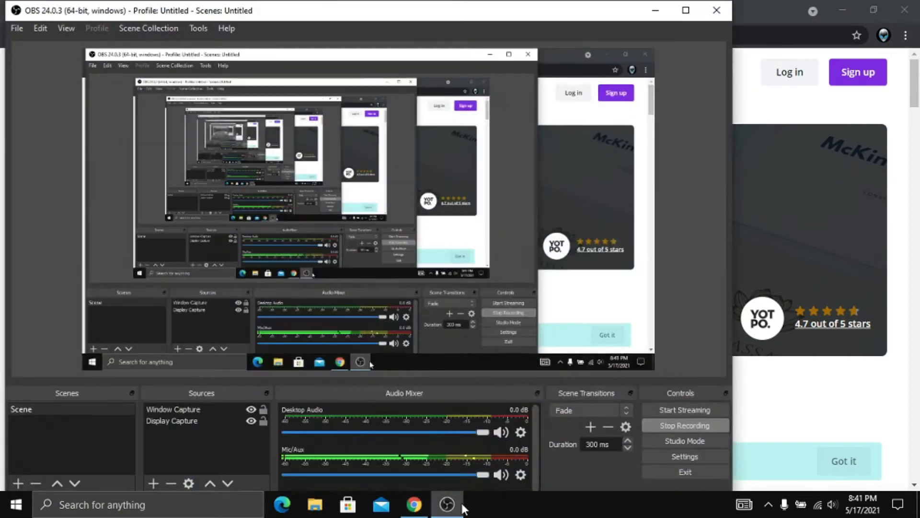
{"action": "left_click", "coordinate": [448, 503]}
{"action": "scroll", "coordinate": [584, 234], "scroll_direction": "down", "scroll_amount": 2}
{"action": "scroll", "coordinate": [584, 234], "scroll_direction": "up", "scroll_amount": 2}
Step: Sign up for Canva with a Google account chosen in the account chooser
{"action": "left_click", "coordinate": [862, 84]}
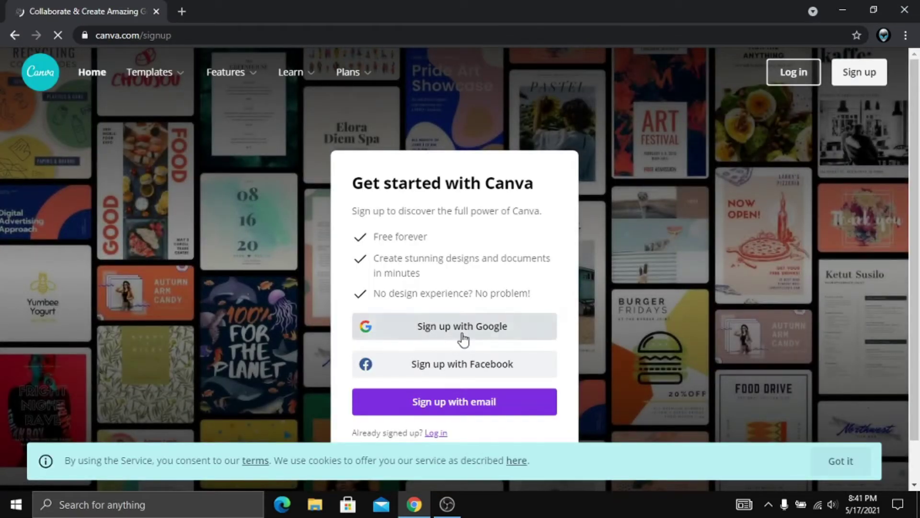
{"action": "left_click", "coordinate": [463, 333]}
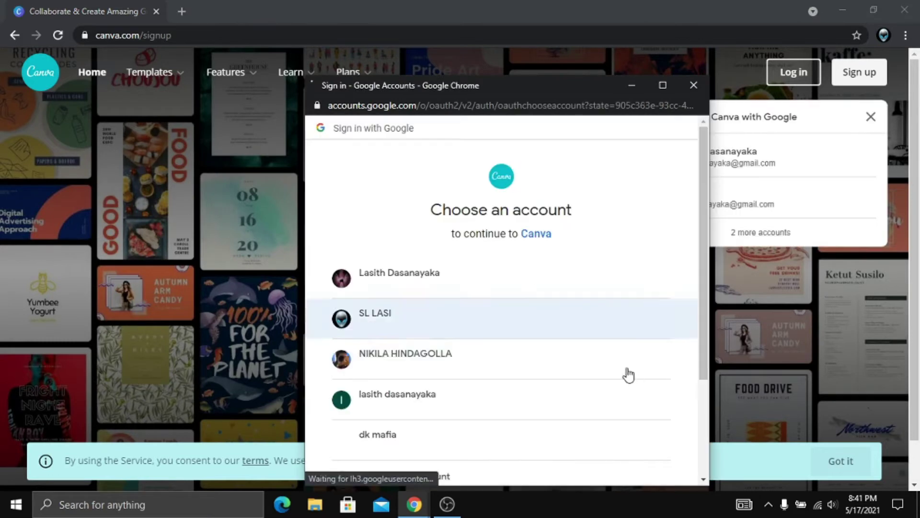
{"action": "left_click", "coordinate": [426, 274]}
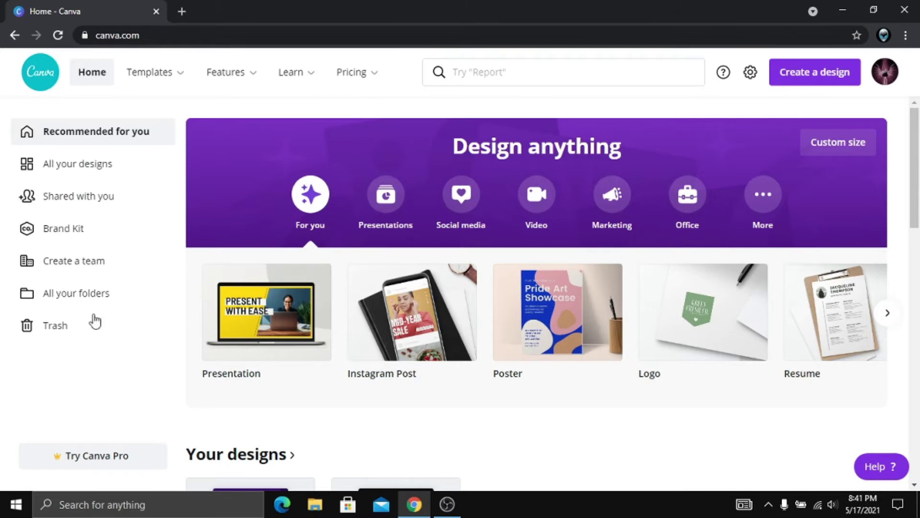
Step: Create a new Logo design from the home page and switch to its 'Untitled design - Logo' tab
{"action": "scroll", "coordinate": [412, 331], "scroll_direction": "down", "scroll_amount": 3}
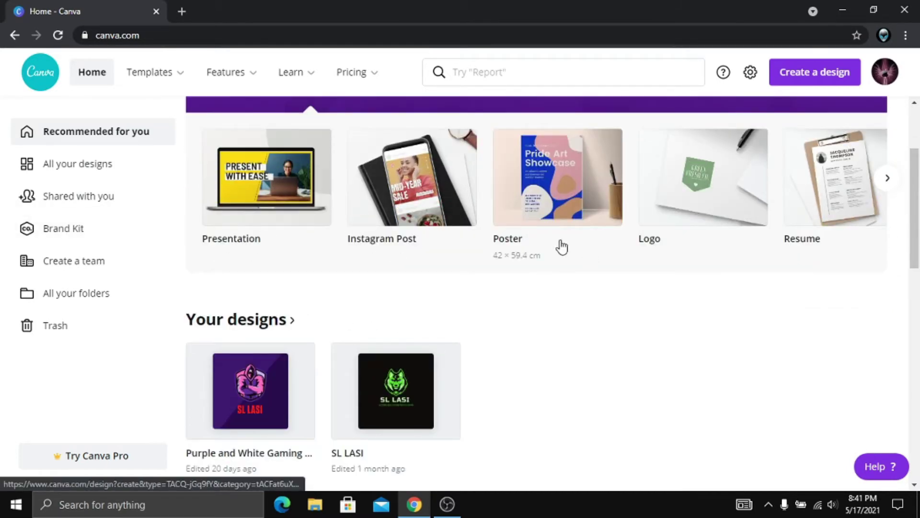
{"action": "scroll", "coordinate": [527, 266], "scroll_direction": "down", "scroll_amount": 4}
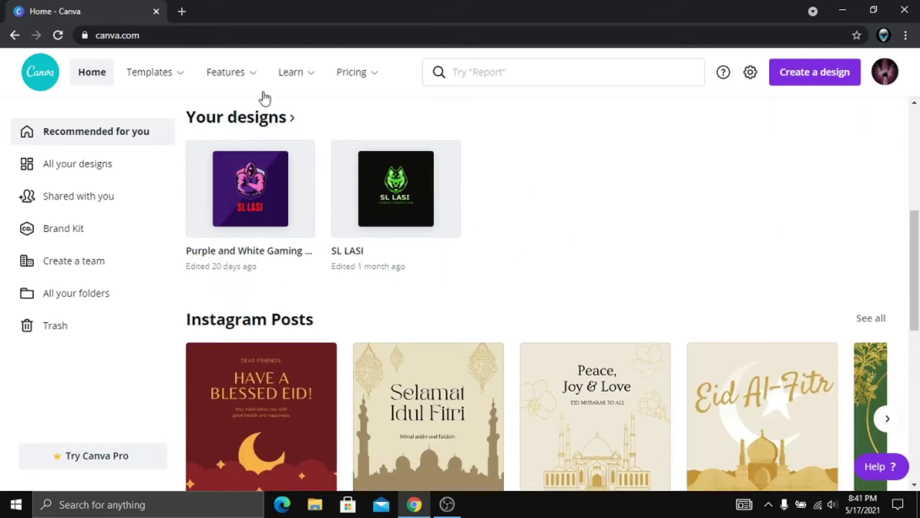
{"action": "scroll", "coordinate": [565, 292], "scroll_direction": "down", "scroll_amount": 4}
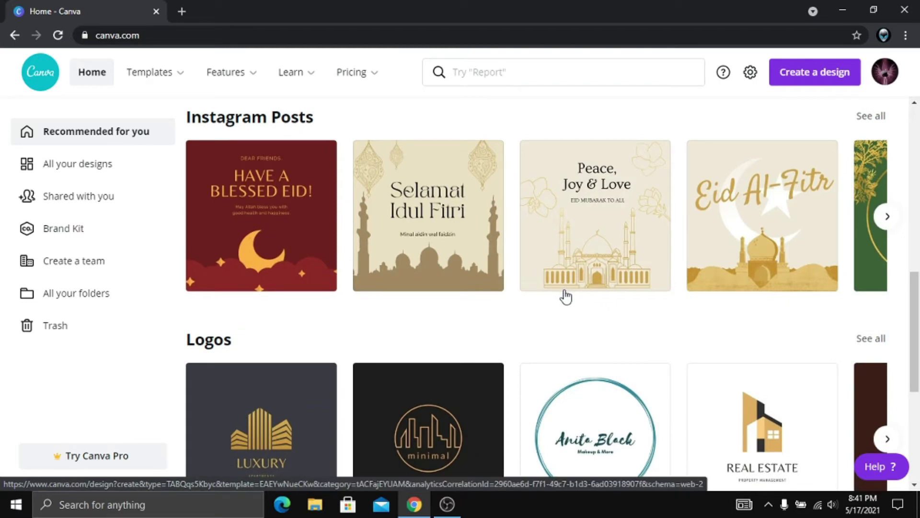
{"action": "scroll", "coordinate": [565, 290], "scroll_direction": "up", "scroll_amount": 8}
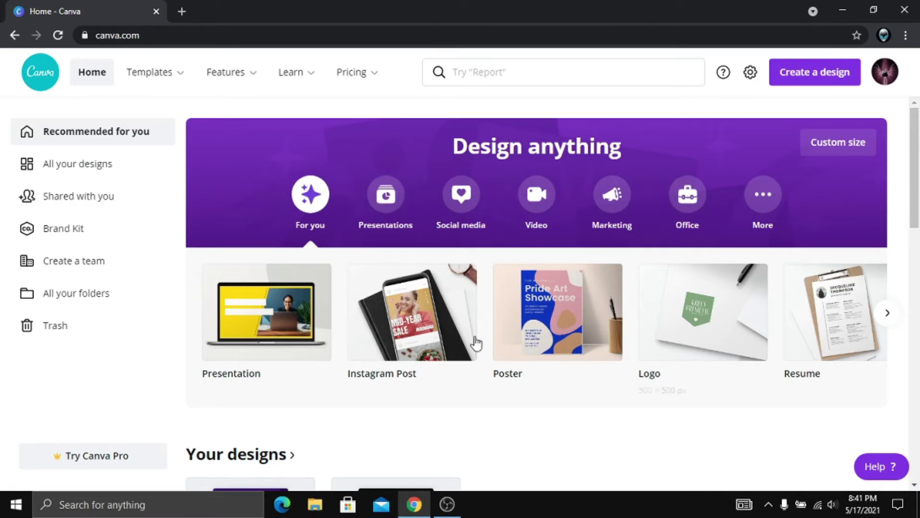
{"action": "left_click", "coordinate": [670, 322]}
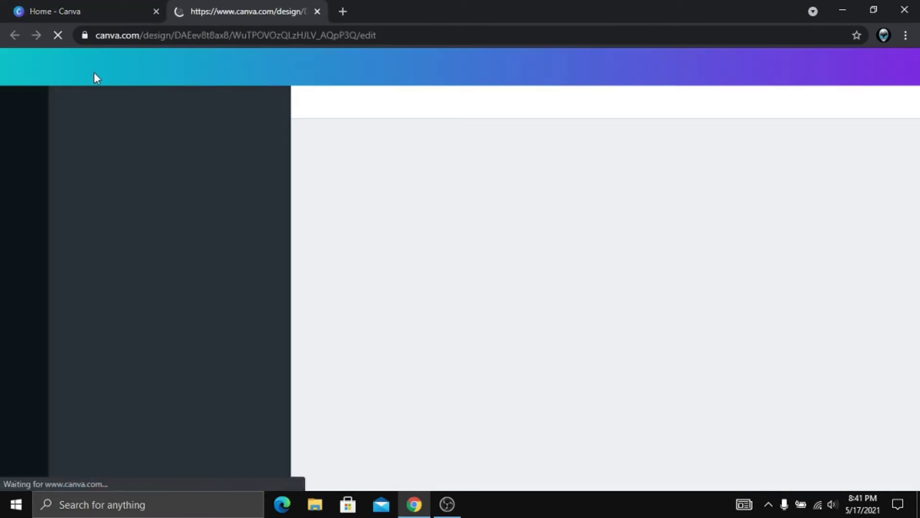
{"action": "left_click", "coordinate": [86, 11]}
{"action": "scroll", "coordinate": [388, 260], "scroll_direction": "down", "scroll_amount": 8}
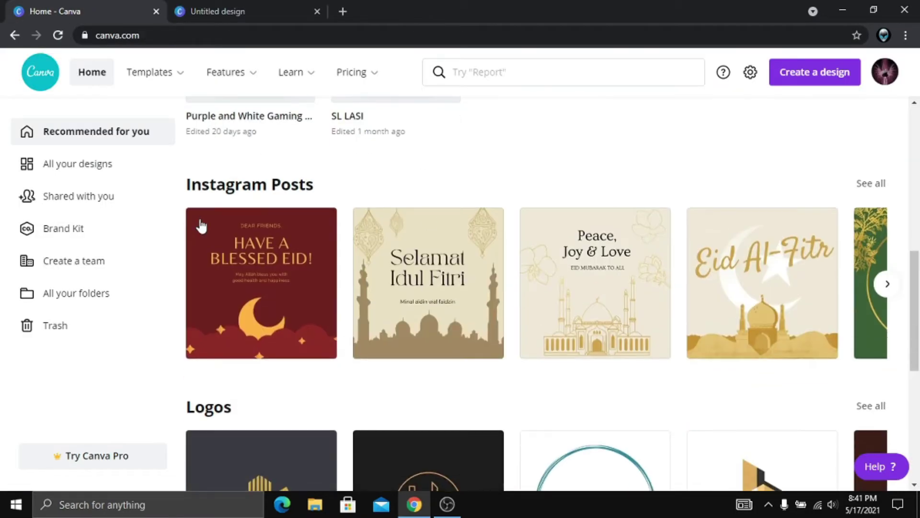
{"action": "scroll", "coordinate": [495, 240], "scroll_direction": "down", "scroll_amount": 6}
{"action": "scroll", "coordinate": [592, 309], "scroll_direction": "up", "scroll_amount": 5}
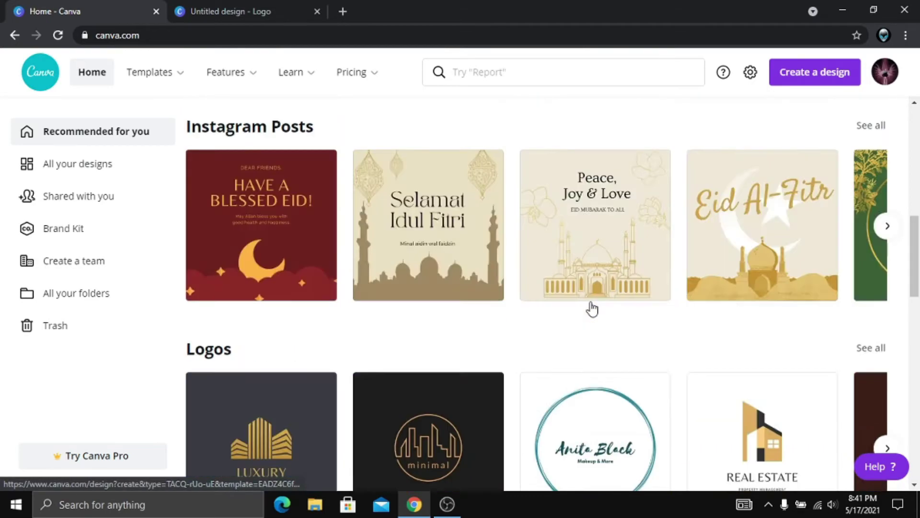
{"action": "scroll", "coordinate": [592, 309], "scroll_direction": "up", "scroll_amount": 8}
{"action": "left_click", "coordinate": [202, 11]}
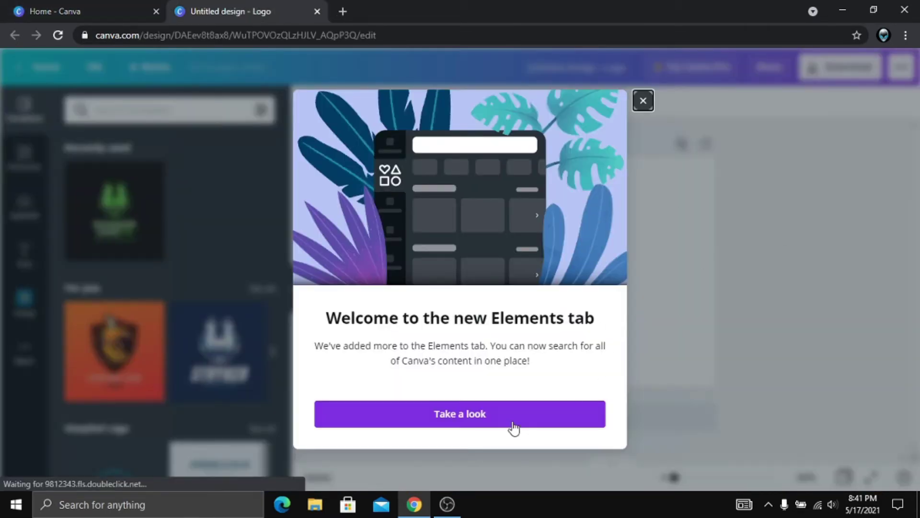
Step: Dismiss the Elements and COVID-19 notices, then scroll the Templates panel back to Recently used
{"action": "left_click", "coordinate": [513, 428]}
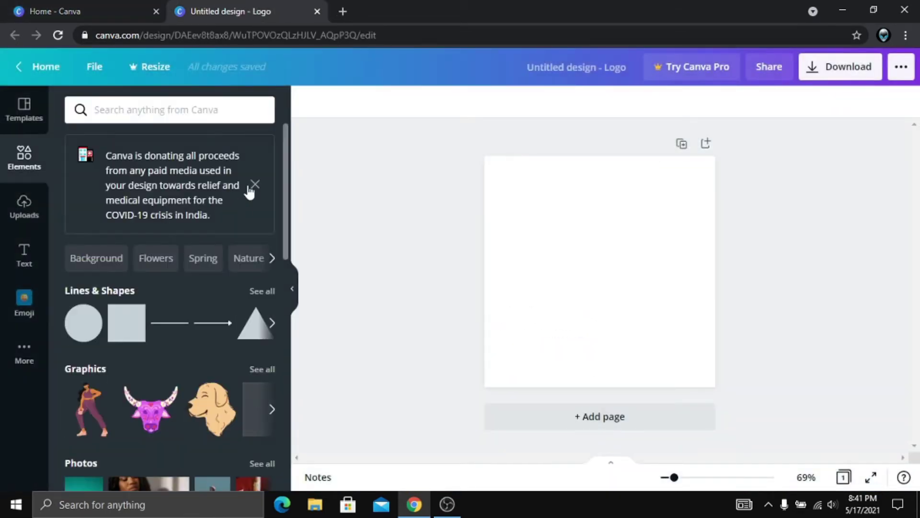
{"action": "left_click", "coordinate": [253, 186]}
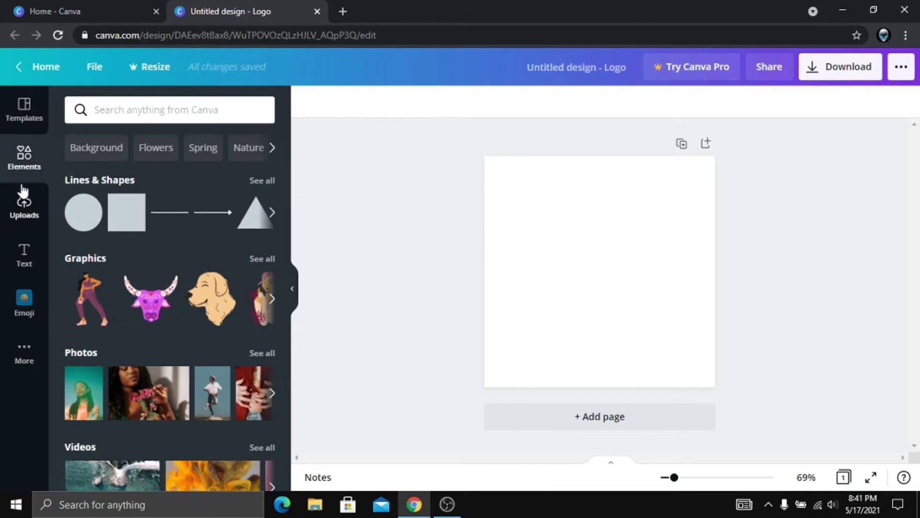
{"action": "left_click", "coordinate": [23, 113]}
{"action": "scroll", "coordinate": [145, 254], "scroll_direction": "down", "scroll_amount": 5}
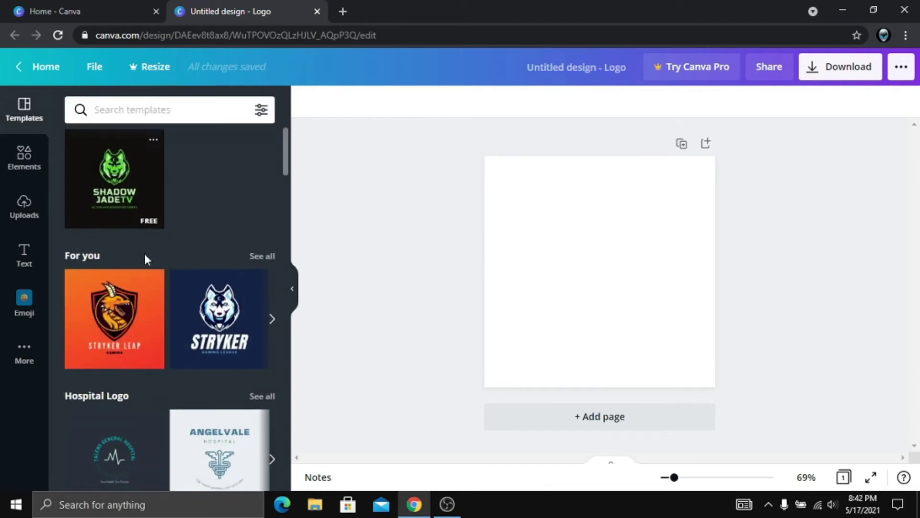
{"action": "scroll", "coordinate": [176, 312], "scroll_direction": "up", "scroll_amount": 3}
{"action": "scroll", "coordinate": [180, 319], "scroll_direction": "down", "scroll_amount": 3}
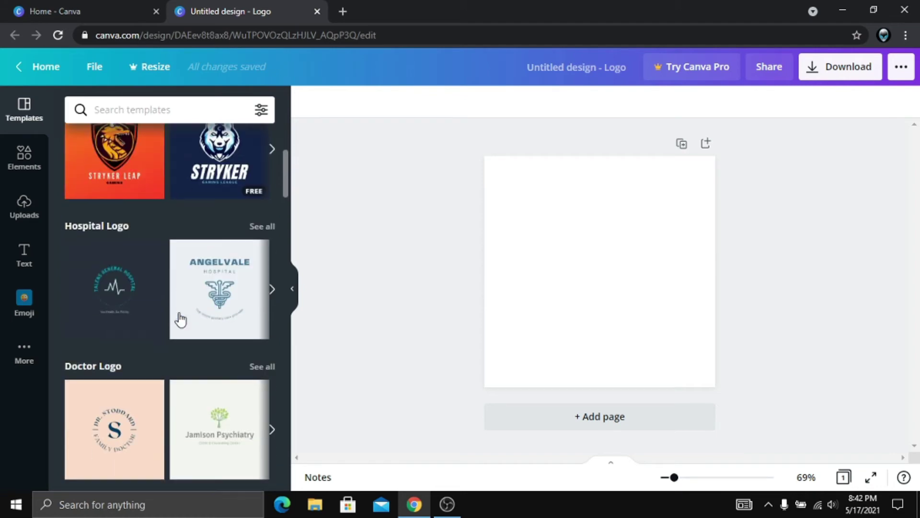
{"action": "scroll", "coordinate": [123, 274], "scroll_direction": "down", "scroll_amount": 6}
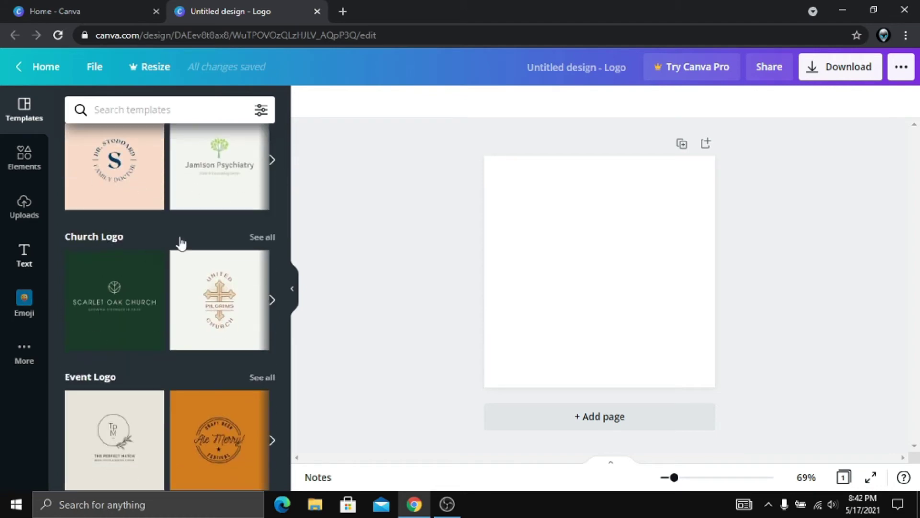
{"action": "scroll", "coordinate": [131, 366], "scroll_direction": "down", "scroll_amount": 6}
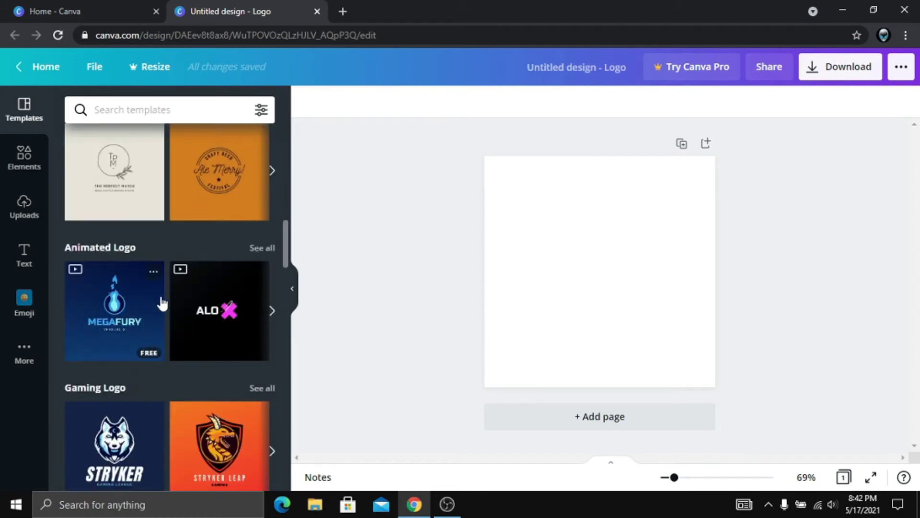
{"action": "scroll", "coordinate": [113, 298], "scroll_direction": "up", "scroll_amount": 15}
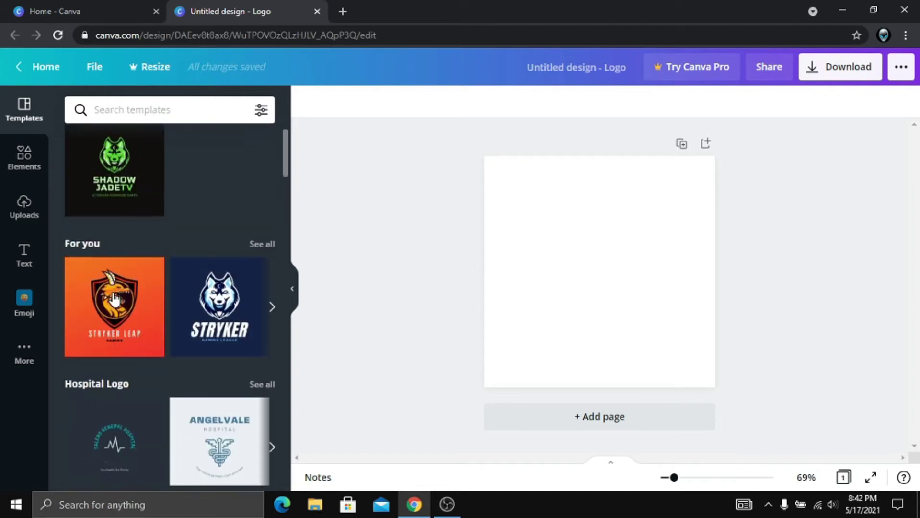
{"action": "scroll", "coordinate": [113, 297], "scroll_direction": "up", "scroll_amount": 1}
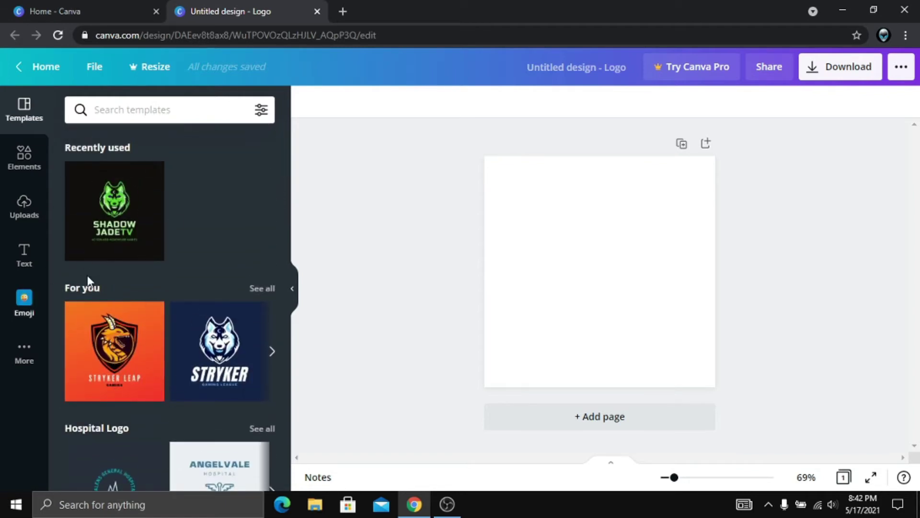
Step: Apply the Shadow JadeTV wolf template and replace its title with 'SL LASI'
{"action": "left_click", "coordinate": [123, 219]}
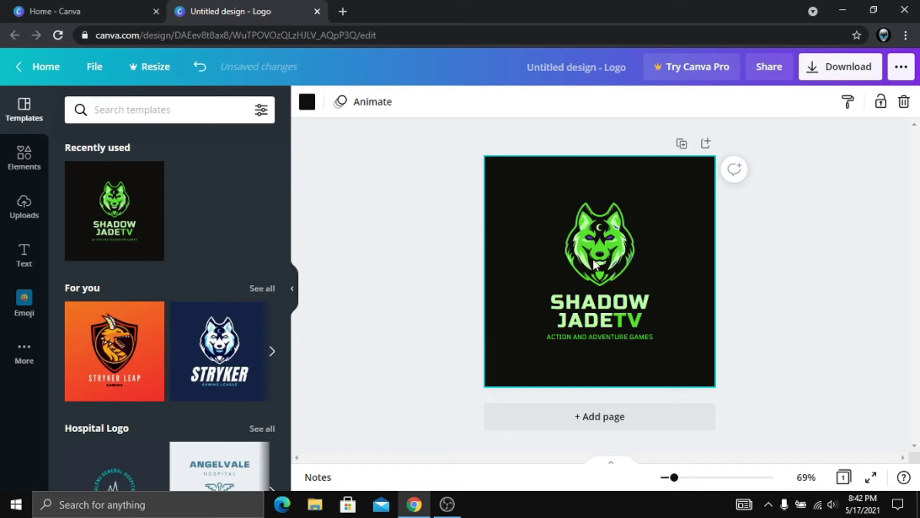
{"action": "left_click", "coordinate": [631, 307]}
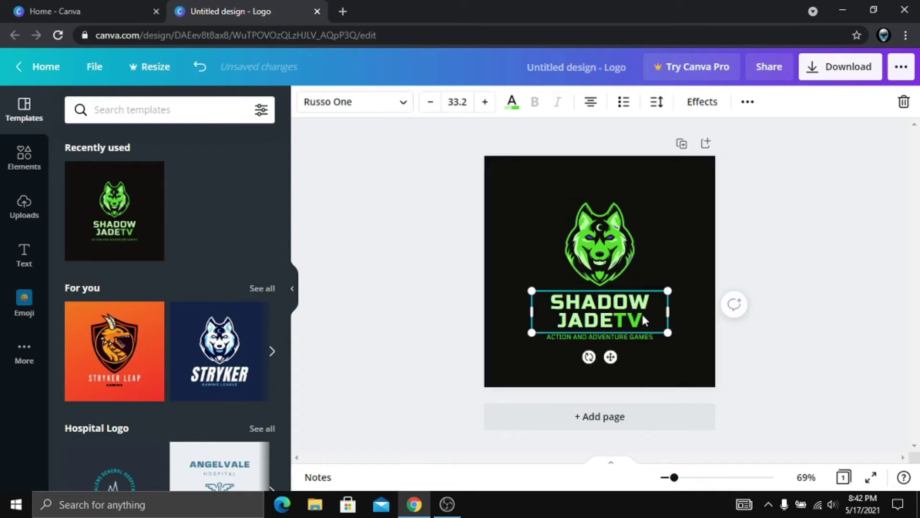
{"action": "double_click", "coordinate": [644, 320]}
{"action": "key", "text": "BackSpace"}
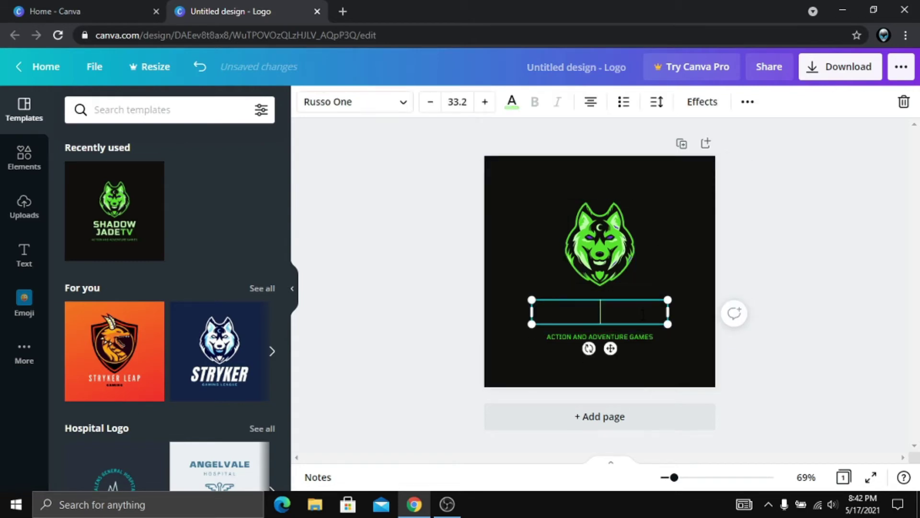
{"action": "type", "text": "SL LASI"}
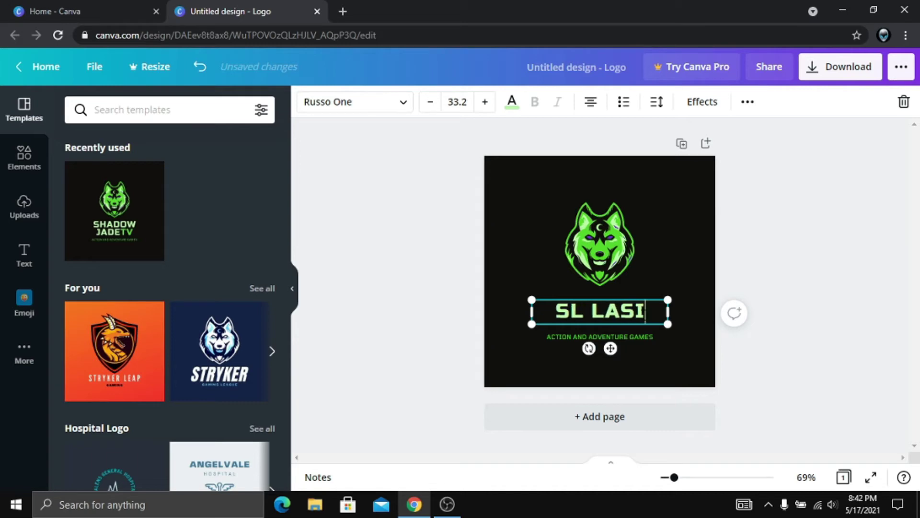
{"action": "left_click", "coordinate": [668, 259]}
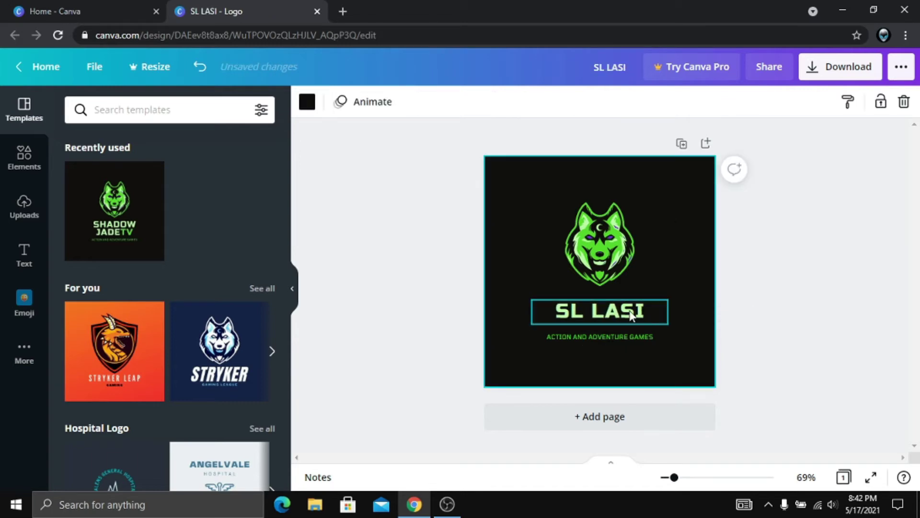
Step: Move the SL LASI title onto the centre guide and the tagline just beneath it
{"action": "left_click_drag", "start_coordinate": [652, 312], "coordinate": [633, 299]}
{"action": "left_click_drag", "start_coordinate": [618, 335], "coordinate": [632, 314]}
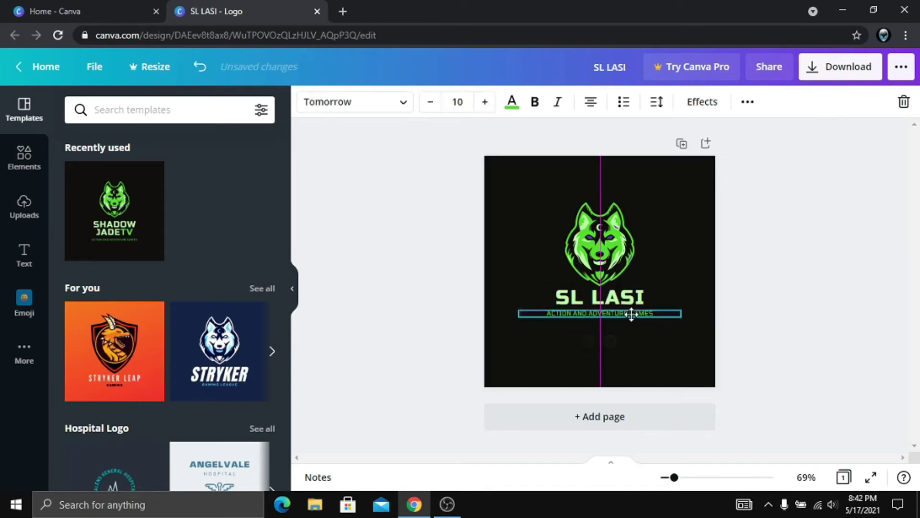
{"action": "left_click", "coordinate": [634, 324]}
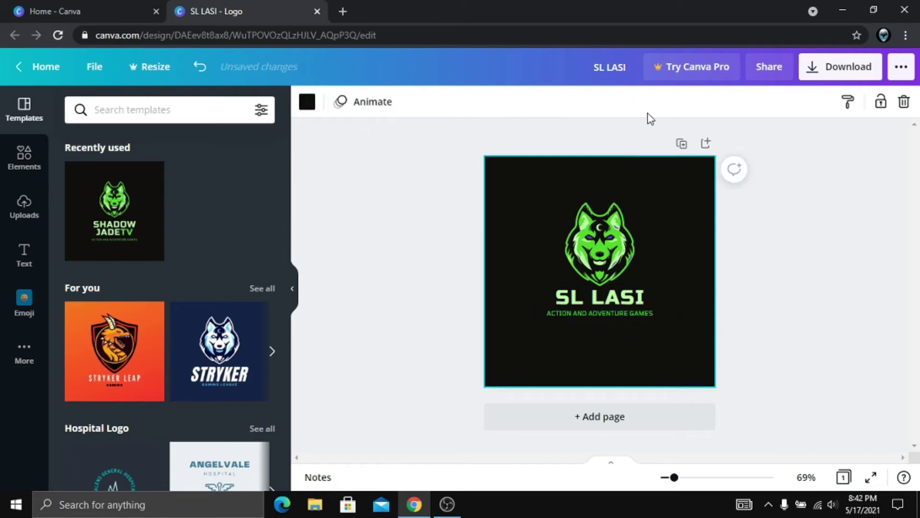
{"action": "scroll", "coordinate": [256, 271], "scroll_direction": "down", "scroll_amount": 5}
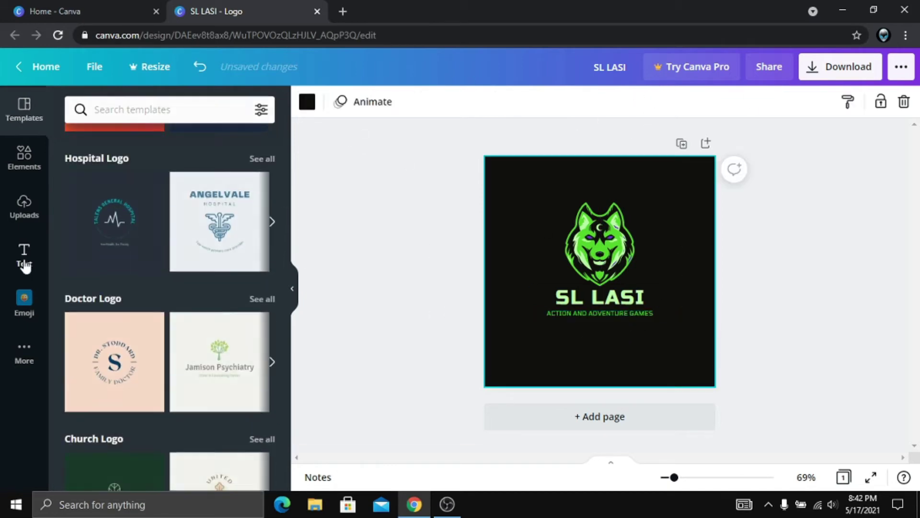
{"action": "left_click", "coordinate": [25, 259]}
Step: Add the 'Thank you!' text style to the logo, then delete it
{"action": "scroll", "coordinate": [149, 256], "scroll_direction": "down", "scroll_amount": 3}
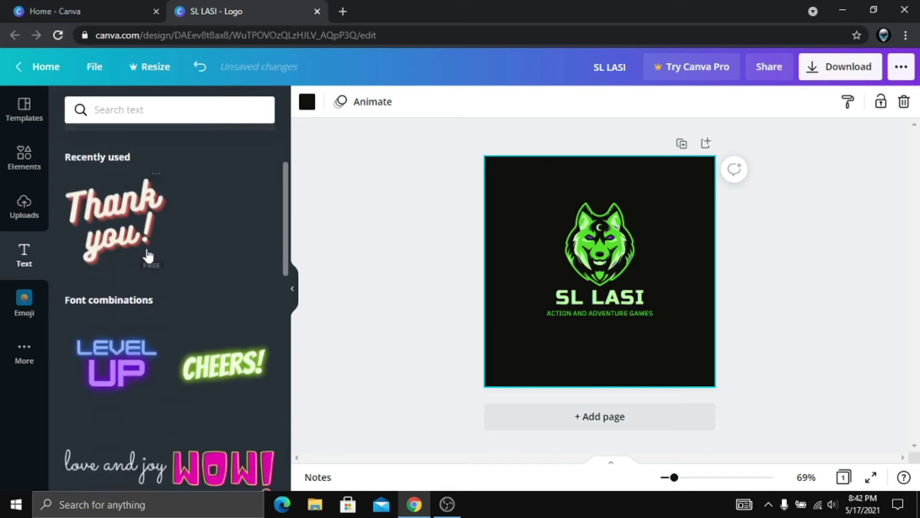
{"action": "left_click_drag", "start_coordinate": [149, 267], "coordinate": [443, 393]}
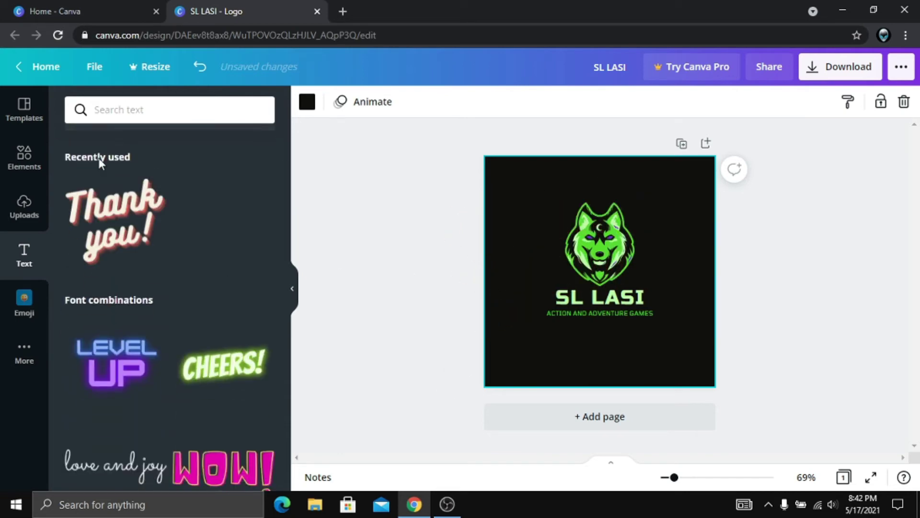
{"action": "left_click_drag", "start_coordinate": [115, 207], "coordinate": [589, 199]}
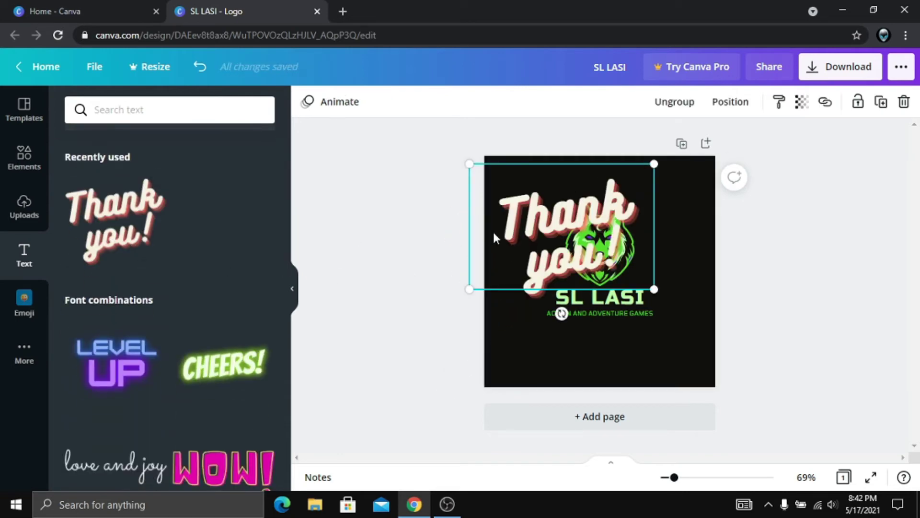
{"action": "key", "text": "Delete"}
Step: Browse the Emoji, Photos and extra content and apps collections without changing the design
{"action": "left_click", "coordinate": [22, 312]}
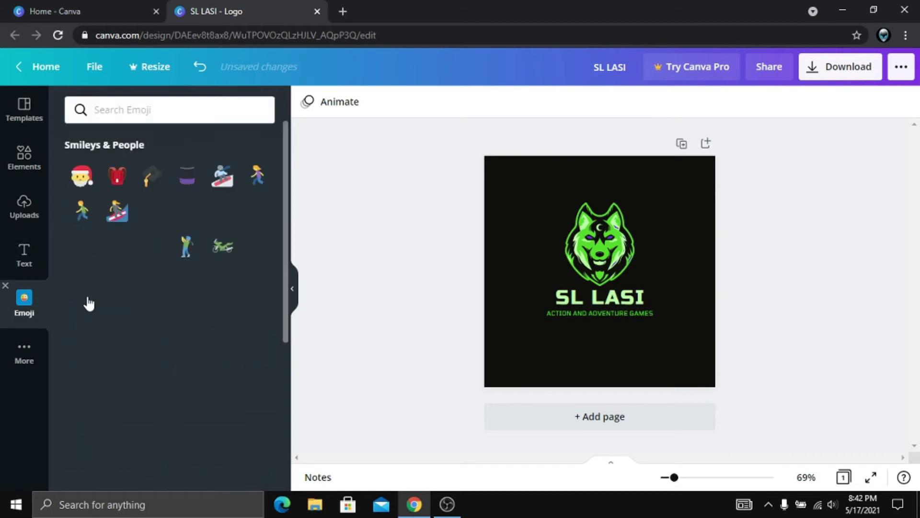
{"action": "scroll", "coordinate": [61, 269], "scroll_direction": "down", "scroll_amount": 10}
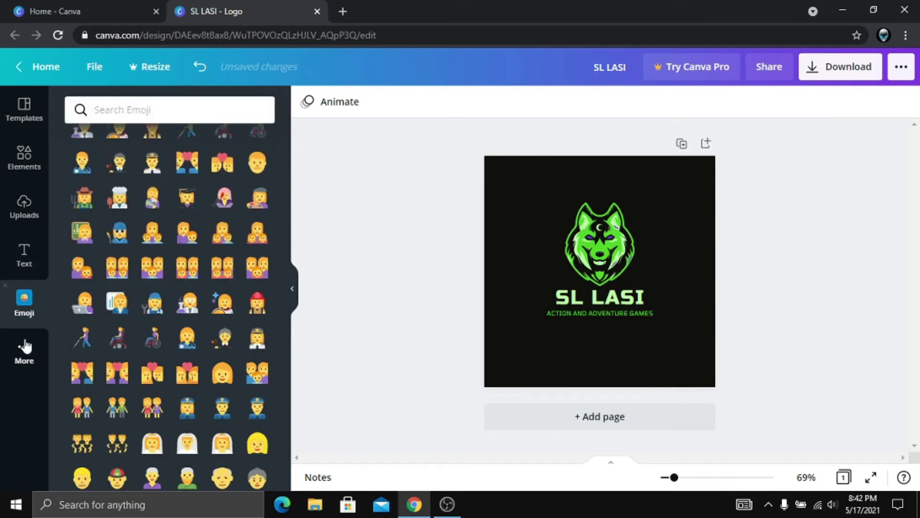
{"action": "left_click", "coordinate": [24, 349]}
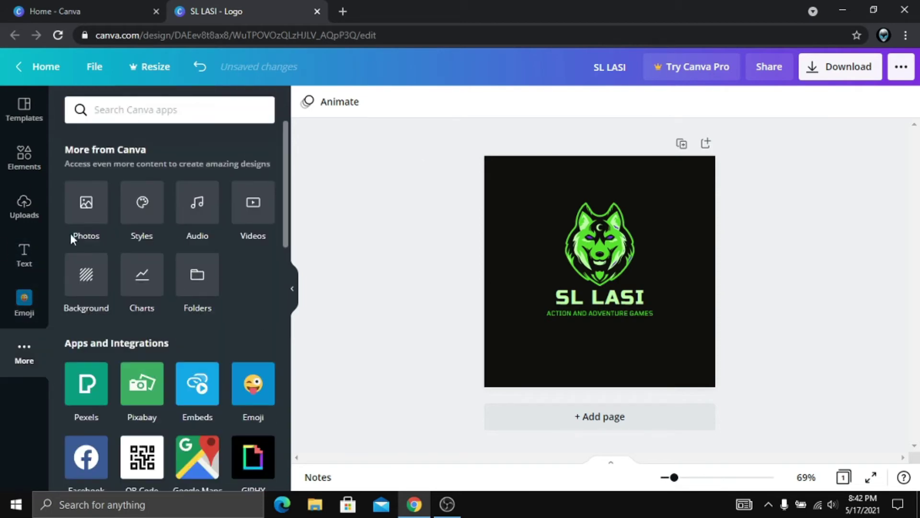
{"action": "left_click", "coordinate": [81, 202]}
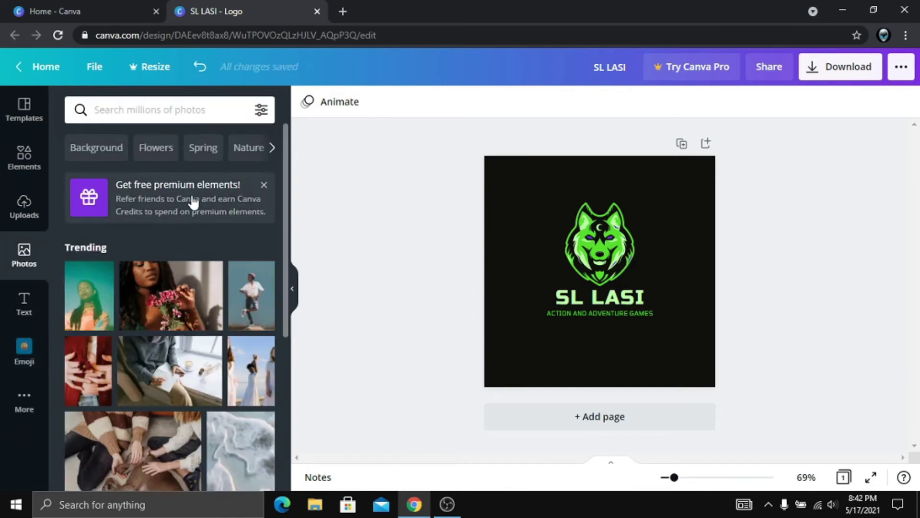
{"action": "scroll", "coordinate": [115, 272], "scroll_direction": "down", "scroll_amount": 10}
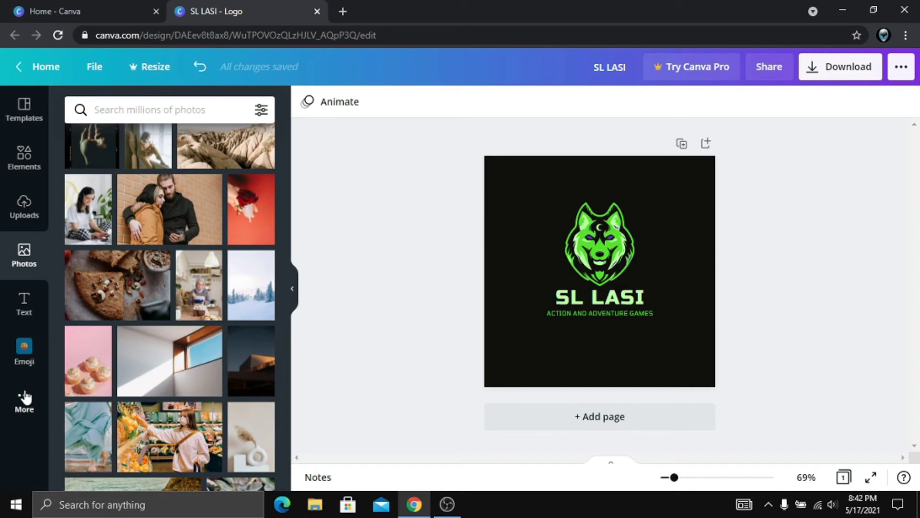
{"action": "left_click", "coordinate": [24, 399]}
{"action": "scroll", "coordinate": [150, 387], "scroll_direction": "down", "scroll_amount": 3}
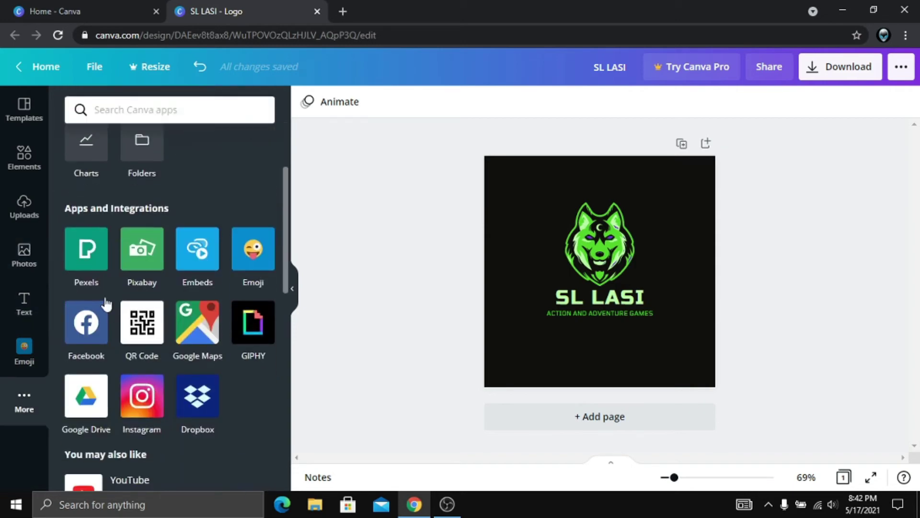
{"action": "scroll", "coordinate": [144, 283], "scroll_direction": "down", "scroll_amount": 5}
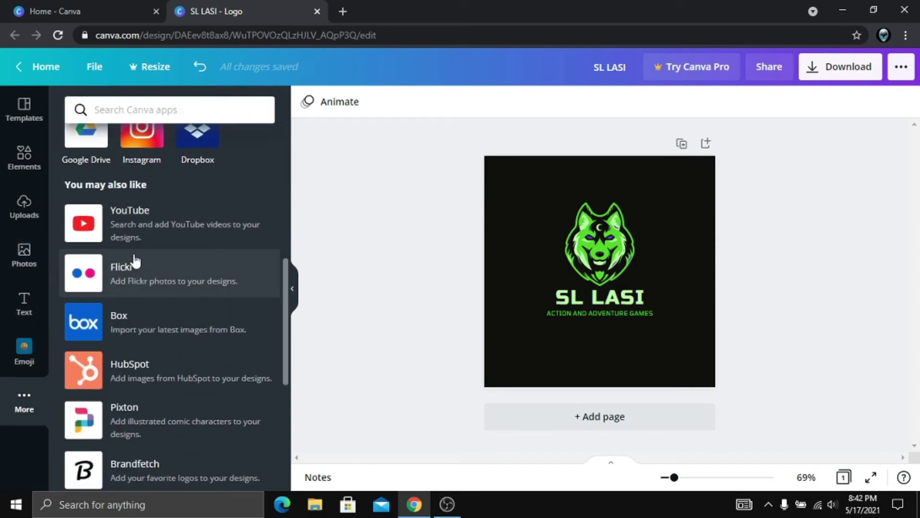
{"action": "scroll", "coordinate": [91, 326], "scroll_direction": "up", "scroll_amount": 7}
{"action": "scroll", "coordinate": [117, 220], "scroll_direction": "up", "scroll_amount": 2}
Step: Set the page background to the frosted ice texture
{"action": "left_click", "coordinate": [250, 206]}
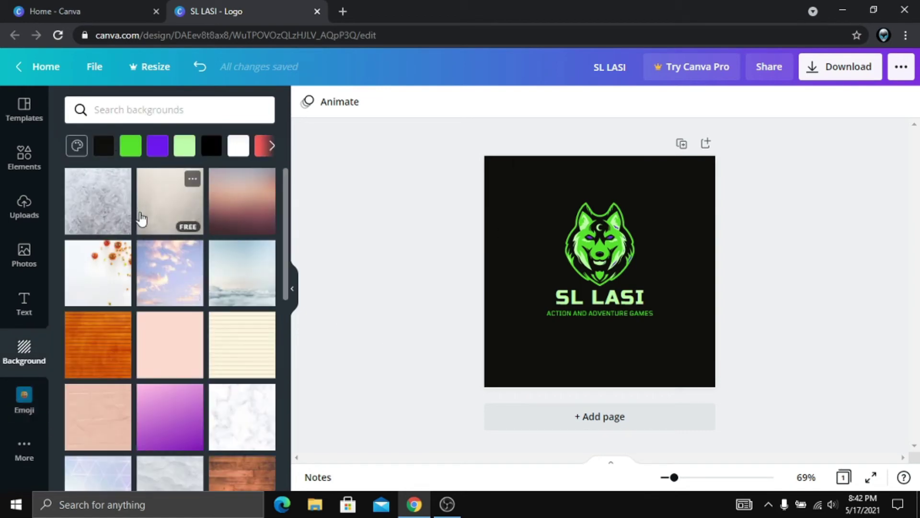
{"action": "left_click", "coordinate": [117, 221]}
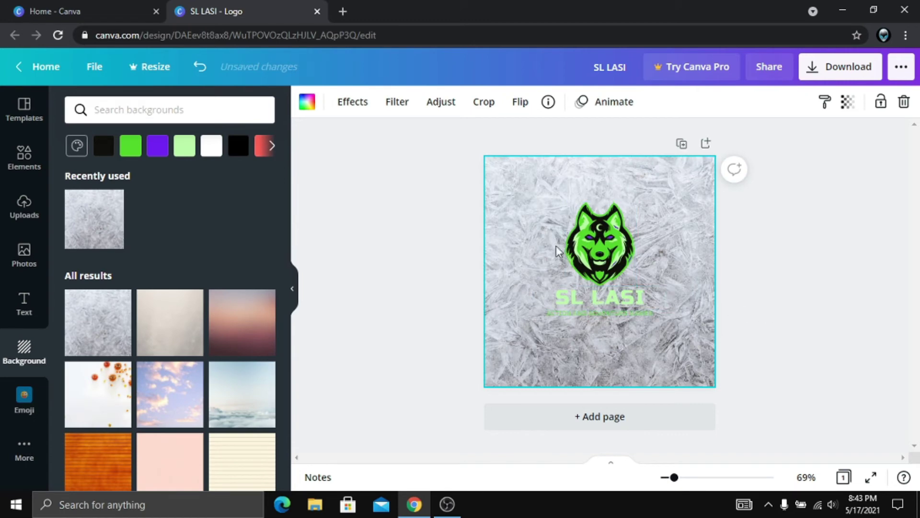
{"action": "left_click", "coordinate": [23, 309]}
{"action": "left_click", "coordinate": [17, 261]}
Step: Look through Uploads, Elements and Templates, then open the background image's Effects
{"action": "left_click", "coordinate": [38, 205]}
{"action": "left_click", "coordinate": [24, 160]}
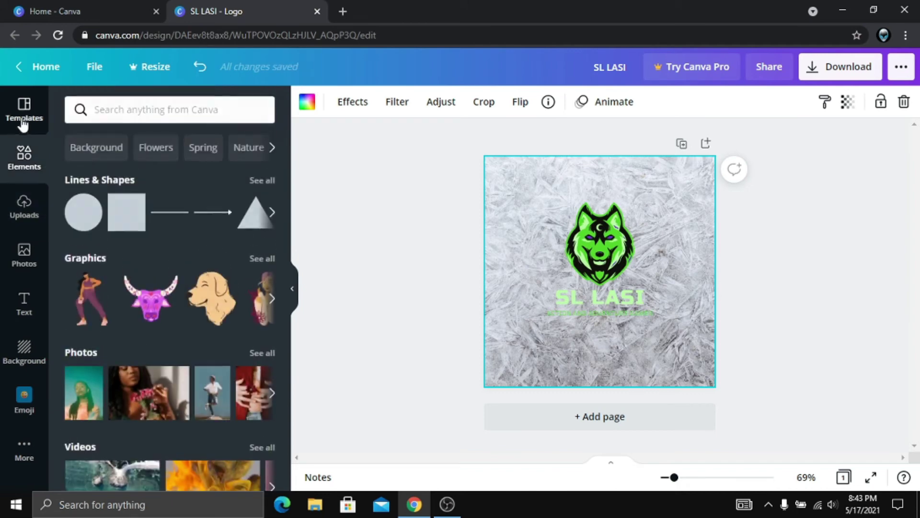
{"action": "scroll", "coordinate": [205, 345], "scroll_direction": "down", "scroll_amount": 10}
{"action": "scroll", "coordinate": [205, 345], "scroll_direction": "up", "scroll_amount": 10}
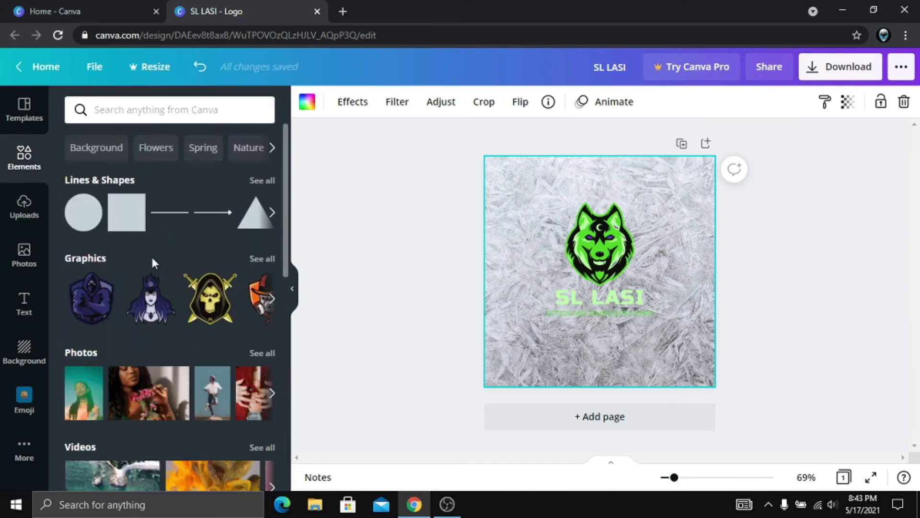
{"action": "left_click", "coordinate": [29, 114]}
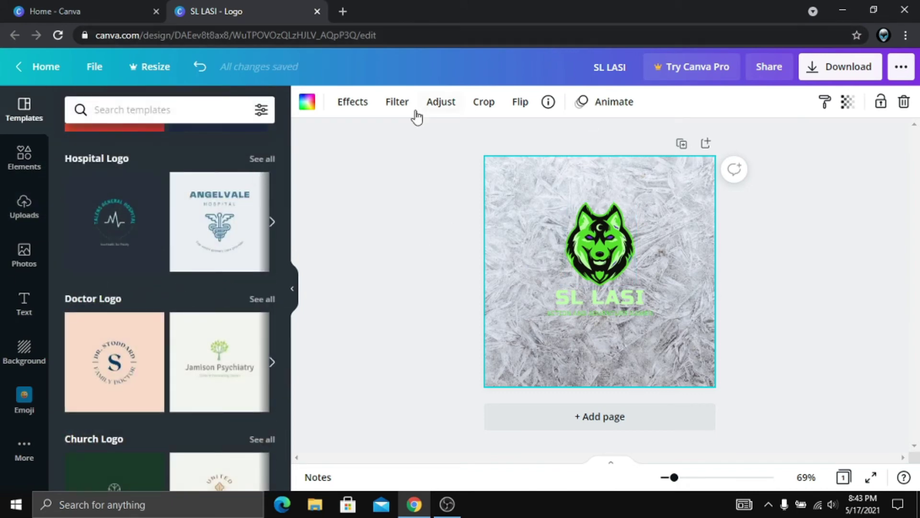
{"action": "left_click", "coordinate": [357, 103]}
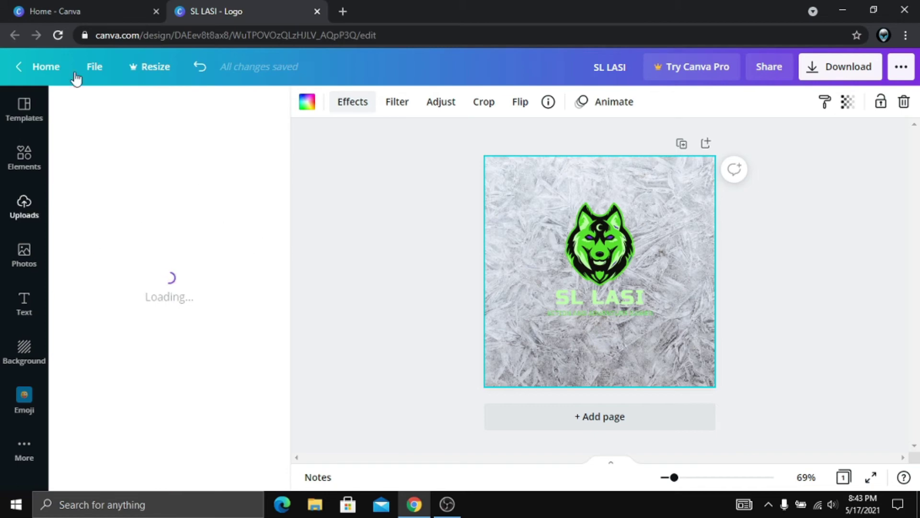
Step: Adjust the frosted background: Brightness 19, Contrast 29, Saturation -50, Tint 62, Blur -40, X-Process 54, Vignette 100
{"action": "left_click", "coordinate": [439, 106]}
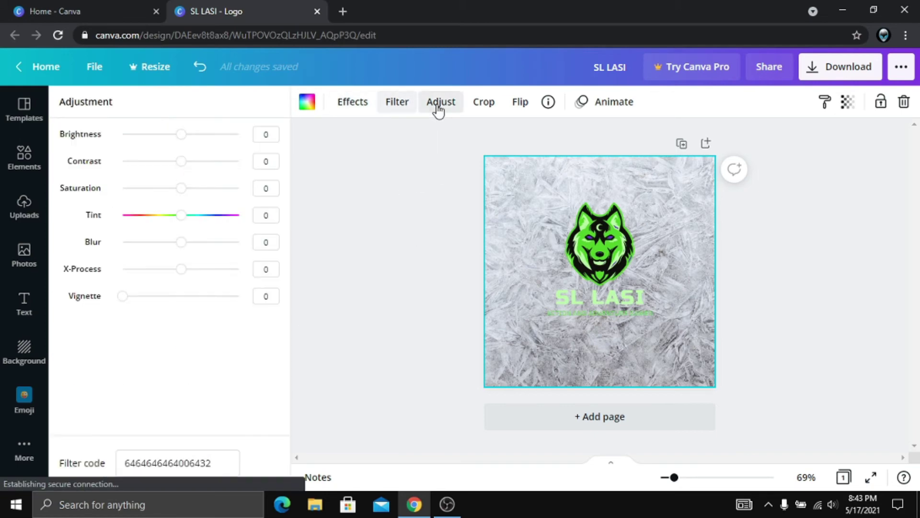
{"action": "left_click", "coordinate": [404, 104]}
{"action": "left_click", "coordinate": [436, 101]}
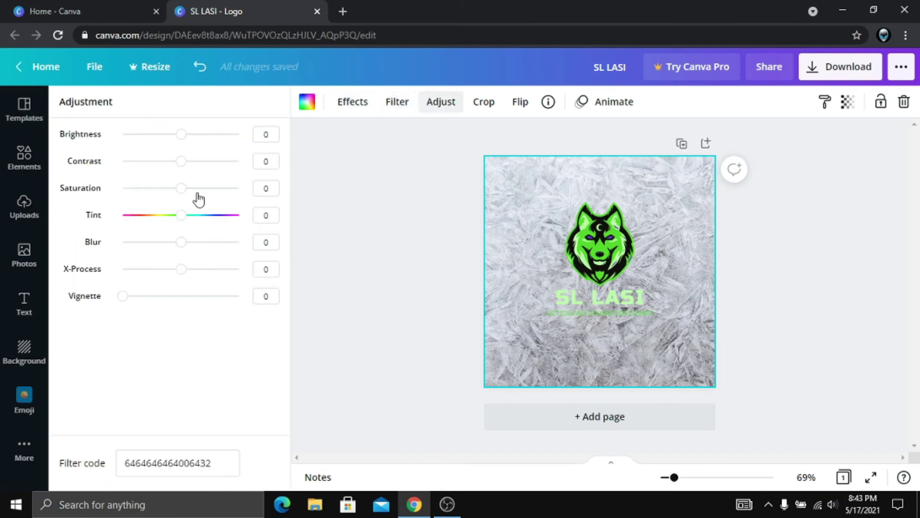
{"action": "left_click_drag", "start_coordinate": [181, 135], "coordinate": [155, 191]}
{"action": "left_click_drag", "start_coordinate": [181, 223], "coordinate": [159, 241]}
{"action": "left_click_drag", "start_coordinate": [182, 270], "coordinate": [287, 269]}
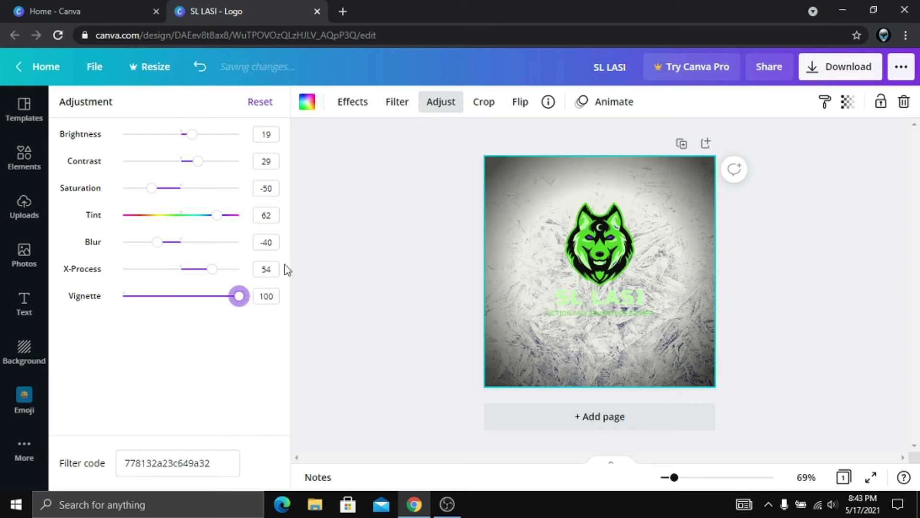
{"action": "left_click", "coordinate": [483, 103]}
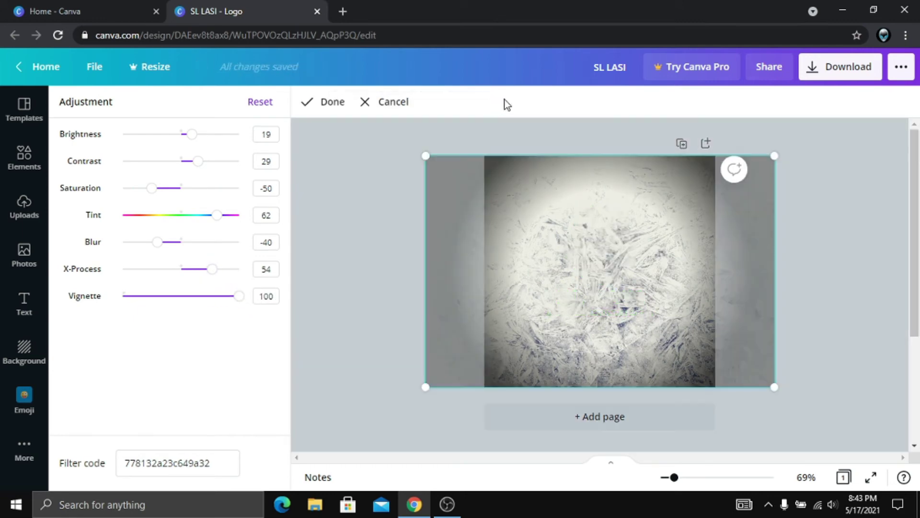
{"action": "left_click", "coordinate": [331, 102]}
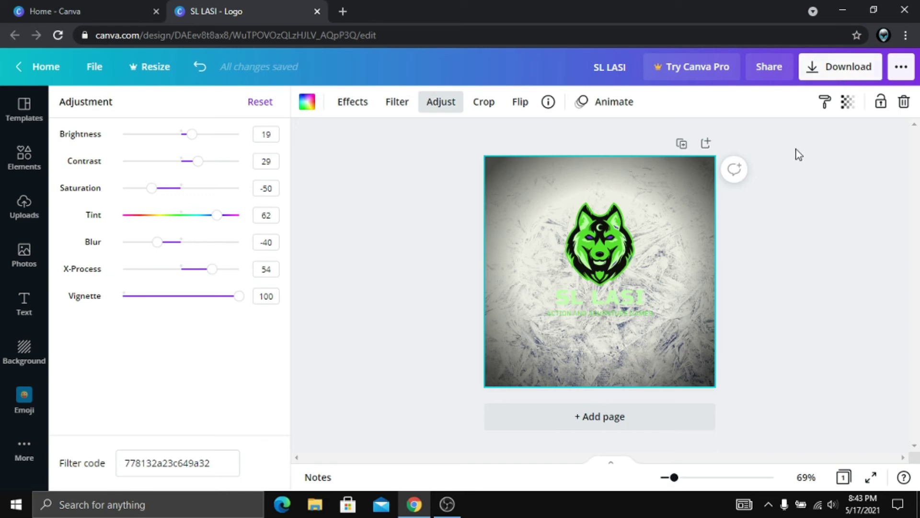
Step: Download the logo as a PNG, saving SL LASI.png (521 KB)
{"action": "left_click", "coordinate": [840, 63]}
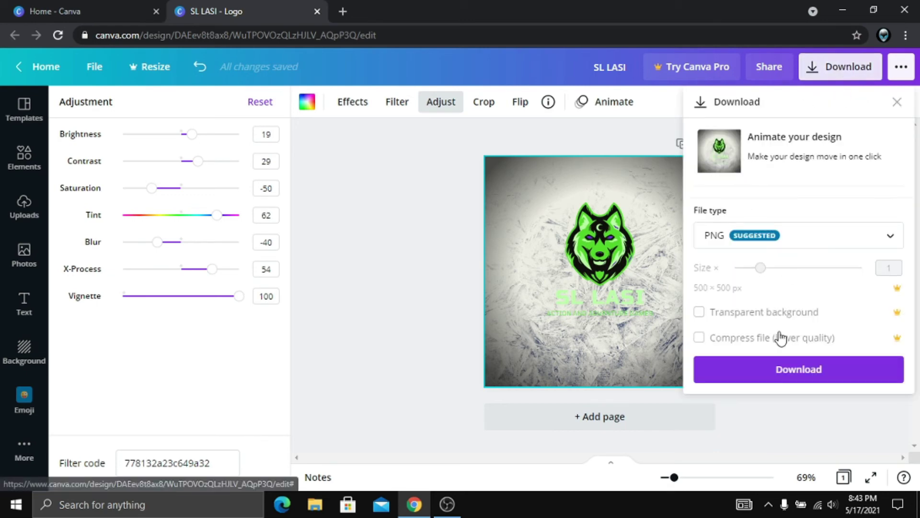
{"action": "left_click", "coordinate": [841, 231]}
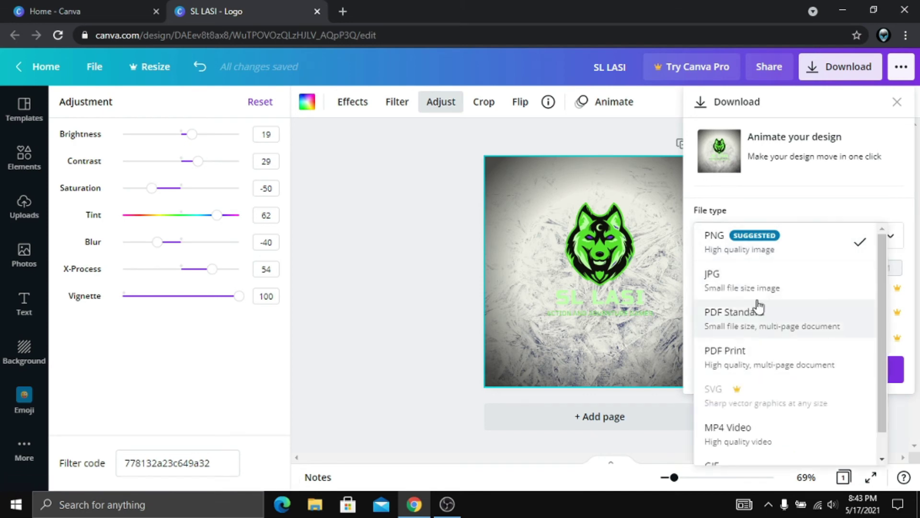
{"action": "left_click", "coordinate": [793, 246]}
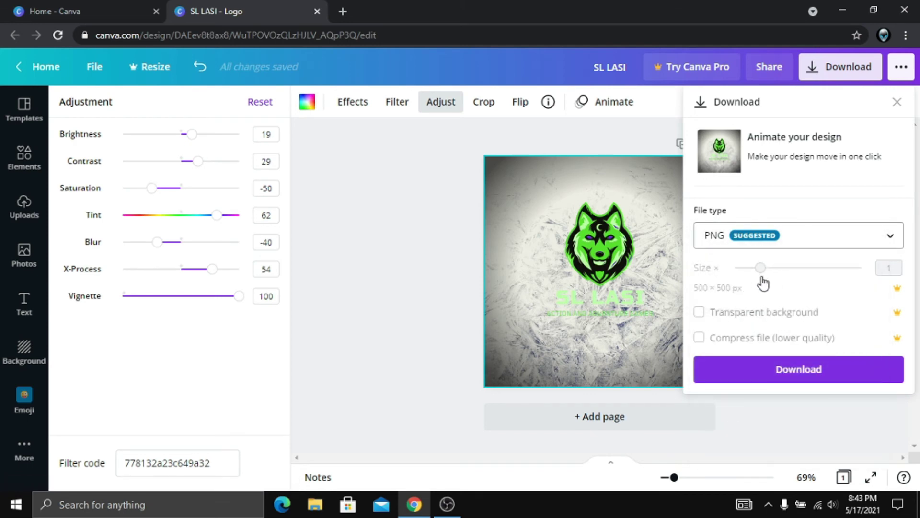
{"action": "left_click", "coordinate": [770, 369]}
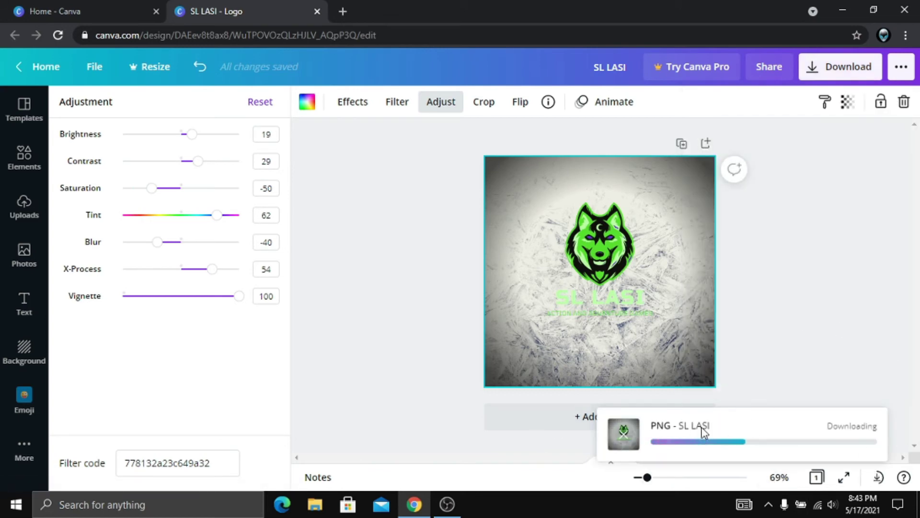
{"action": "left_click", "coordinate": [458, 513]}
{"action": "left_click", "coordinate": [457, 513]}
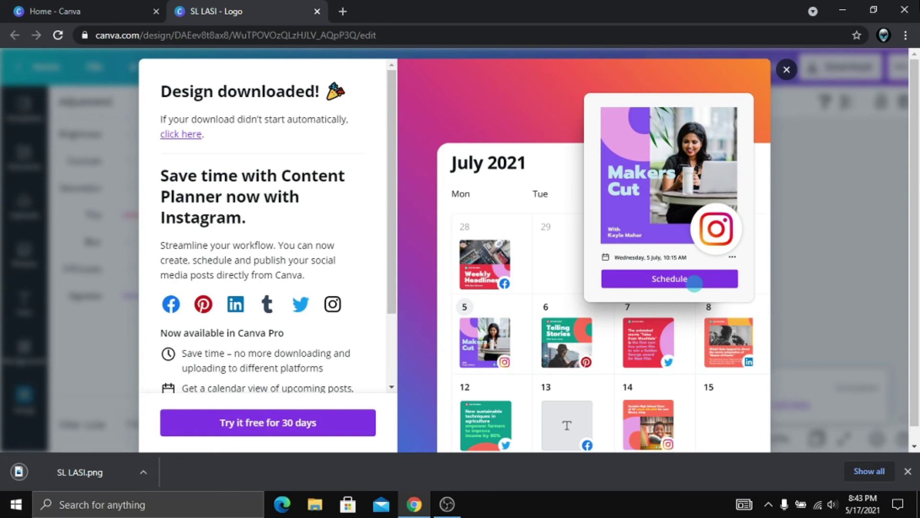
Step: Close Chrome and refresh the Windows desktop twice
{"action": "left_click", "coordinate": [904, 10]}
{"action": "right_click", "coordinate": [593, 14]}
{"action": "right_click", "coordinate": [624, 47]}
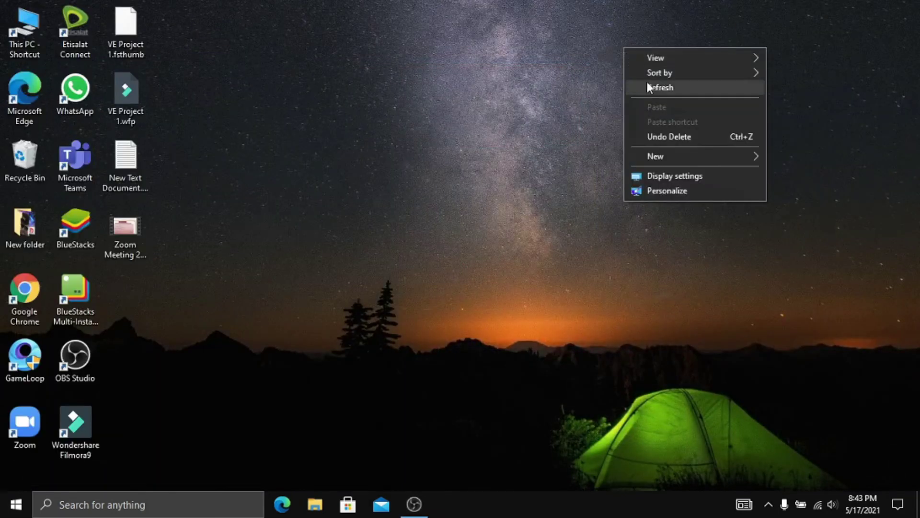
{"action": "right_click", "coordinate": [645, 81]}
{"action": "right_click", "coordinate": [672, 123]}
{"action": "left_click", "coordinate": [698, 163]}
{"action": "right_click", "coordinate": [245, 21]}
{"action": "left_click", "coordinate": [283, 59]}
Step: Open SL LASI.png from the Downloads folder in Photos and shrink its window
{"action": "double_click", "coordinate": [28, 27]}
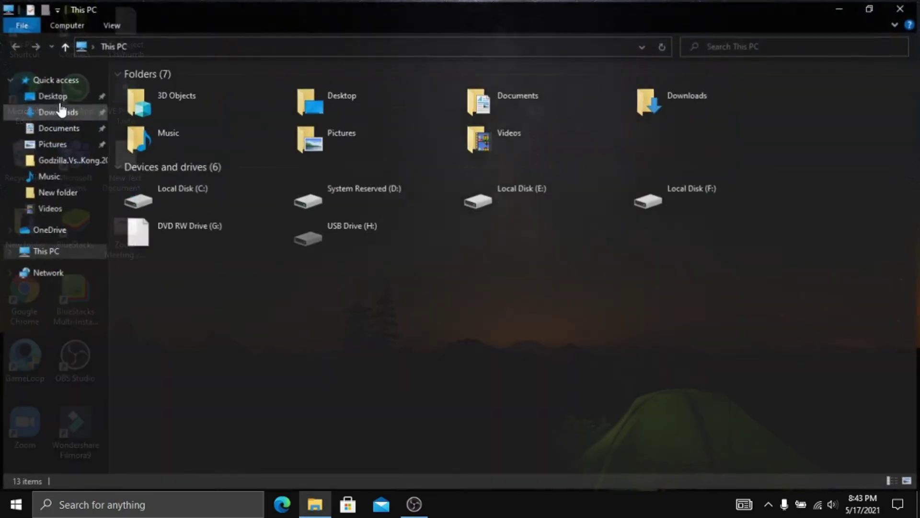
{"action": "left_click", "coordinate": [56, 95]}
{"action": "left_click", "coordinate": [55, 110]}
{"action": "double_click", "coordinate": [198, 106]}
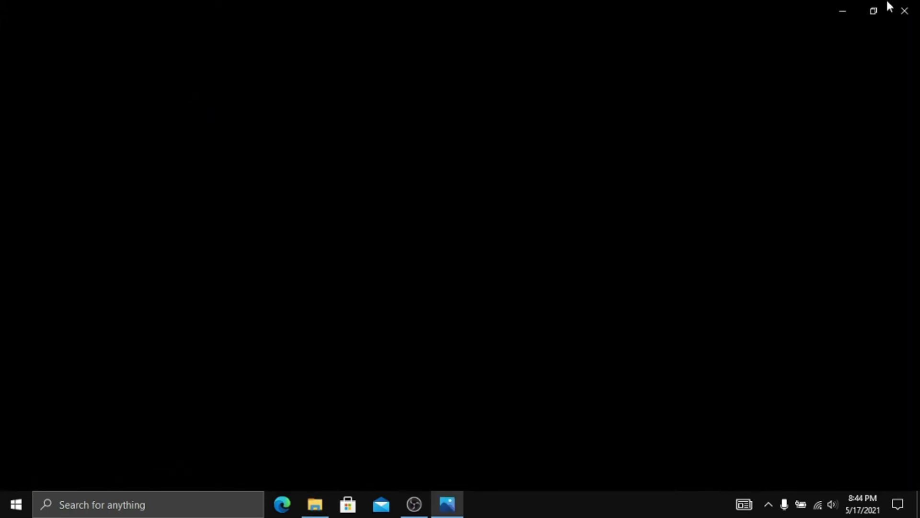
{"action": "left_click", "coordinate": [886, 1]}
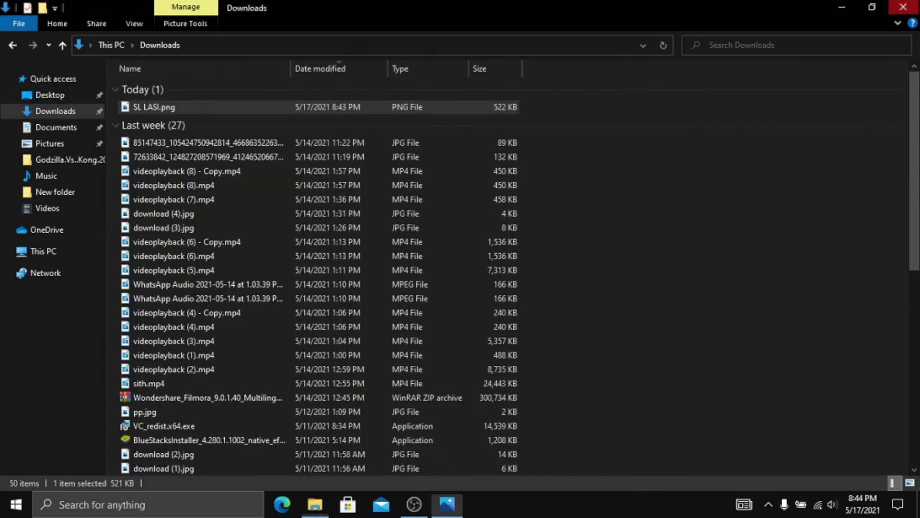
Step: Show and refresh the desktop, then bring the SL LASI logo in Photos to the front
{"action": "key", "text": "super+d"}
{"action": "right_click", "coordinate": [768, 128]}
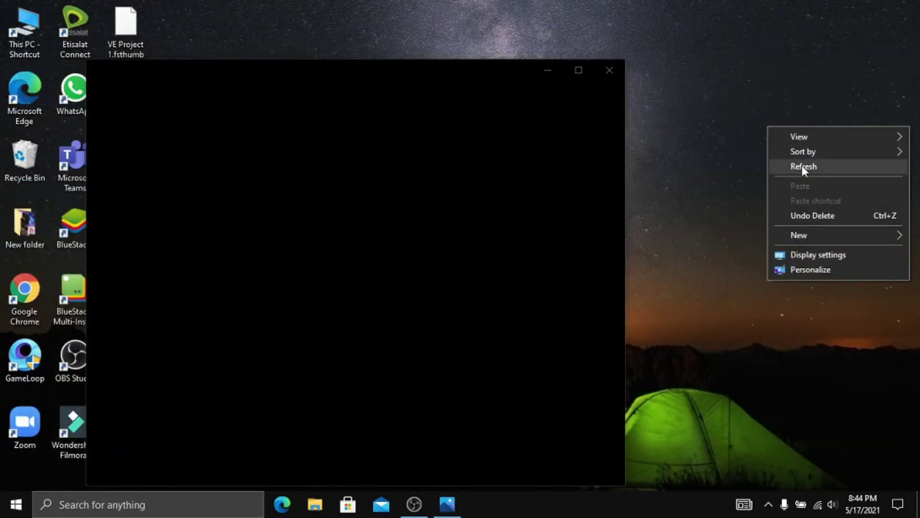
{"action": "left_click", "coordinate": [801, 165]}
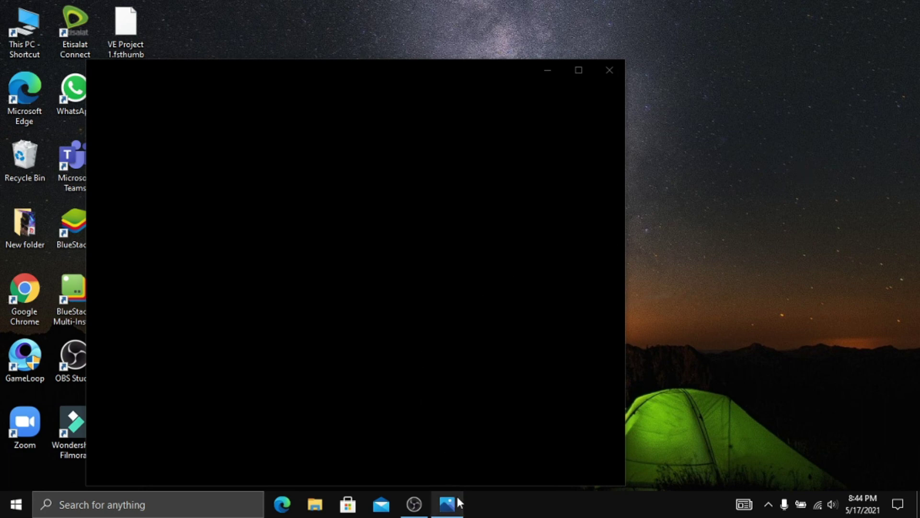
{"action": "mouse_move", "coordinate": [458, 501]}
{"action": "left_click", "coordinate": [440, 462]}
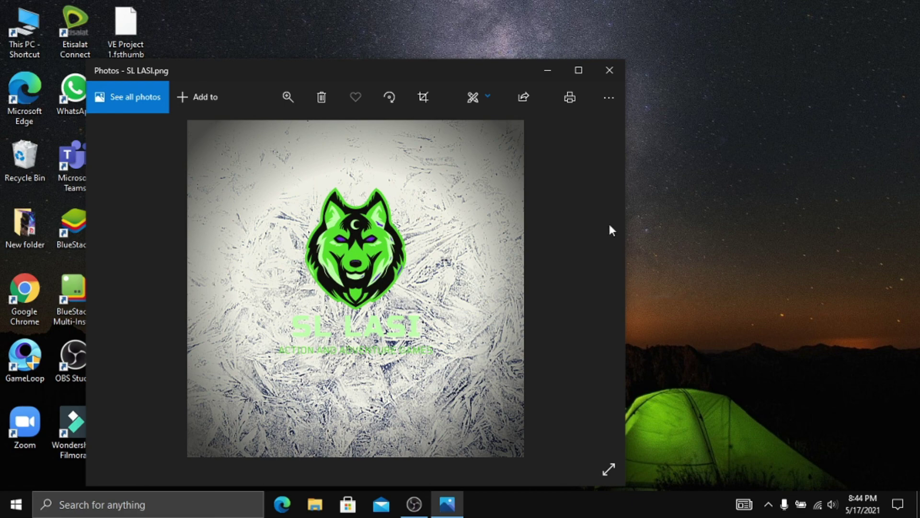
Step: Close the Photos viewer and refresh the desktop twice
{"action": "left_click", "coordinate": [609, 70]}
{"action": "right_click", "coordinate": [612, 120]}
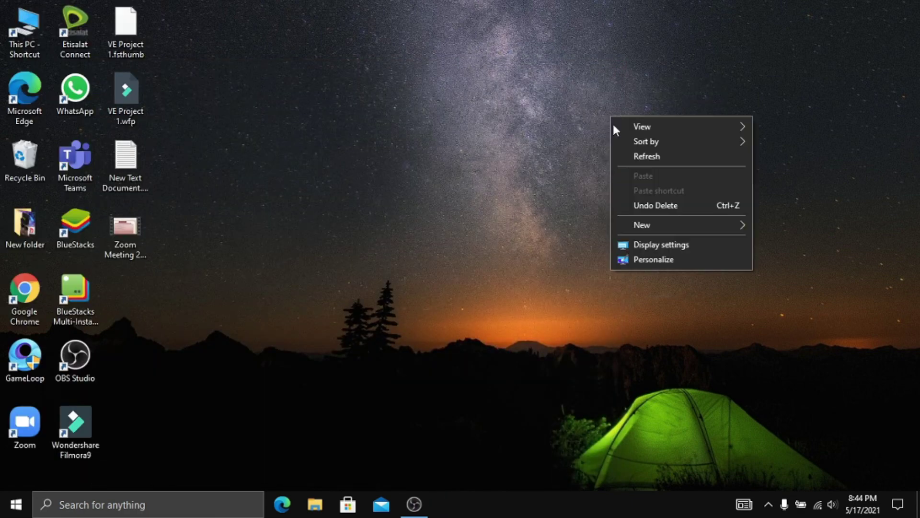
{"action": "left_click", "coordinate": [627, 157]}
{"action": "right_click", "coordinate": [628, 158]}
{"action": "left_click", "coordinate": [666, 197]}
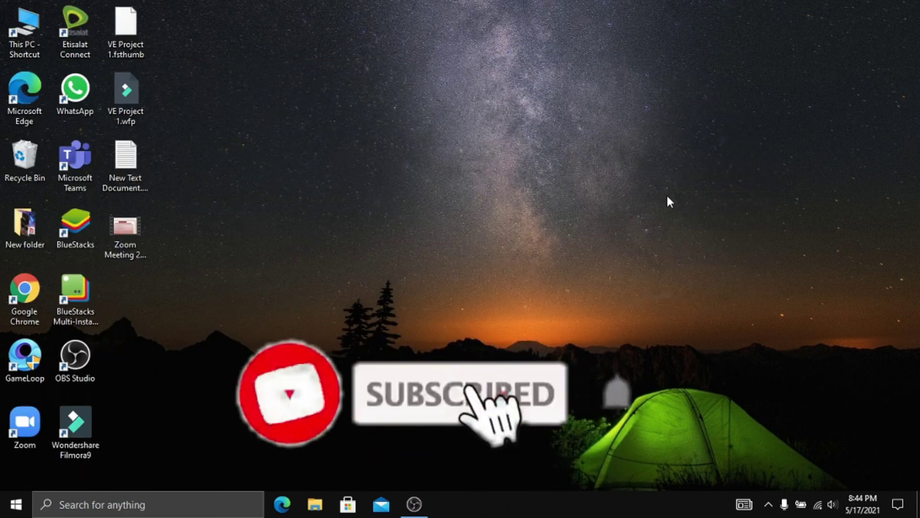